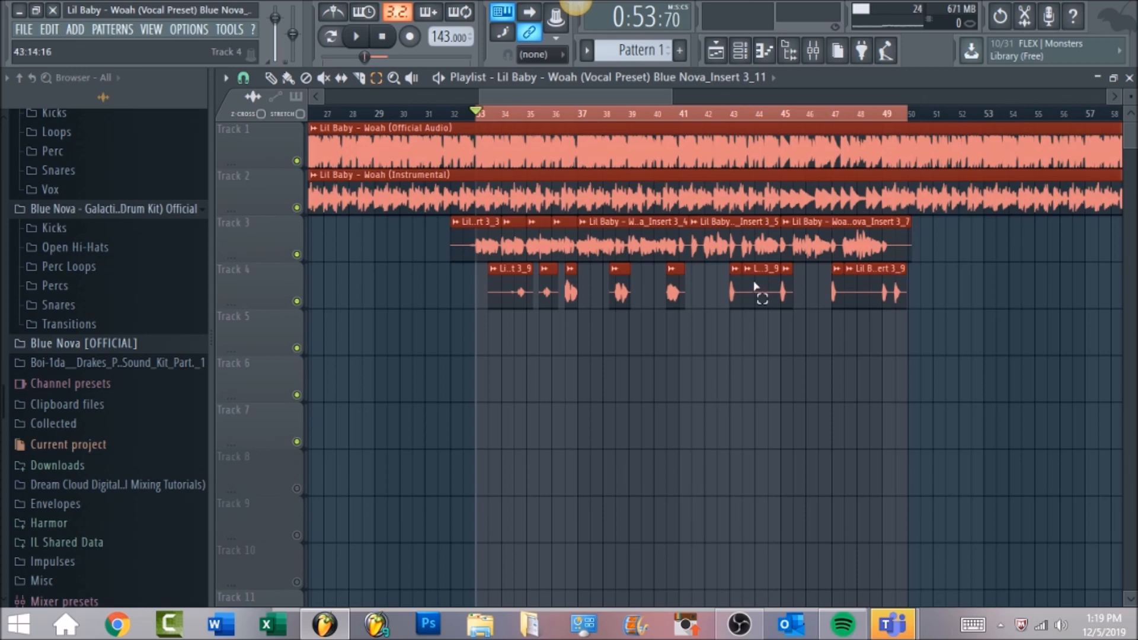
Show the mixer and disable iZotope Ozone 5 Maximizer on the Master track
click(813, 51)
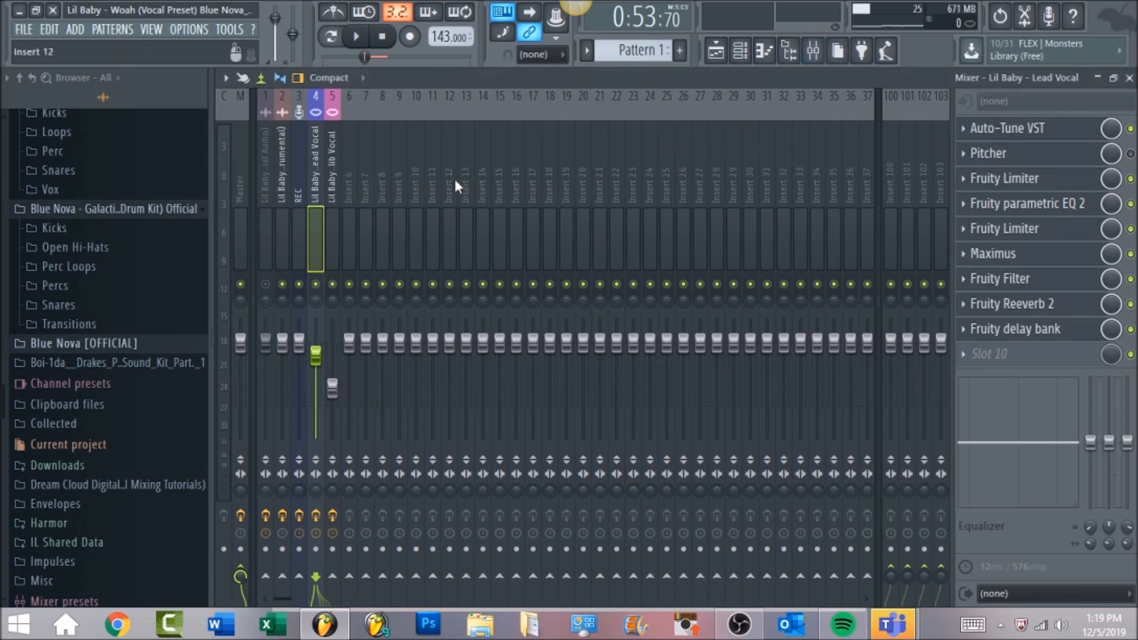
click(237, 174)
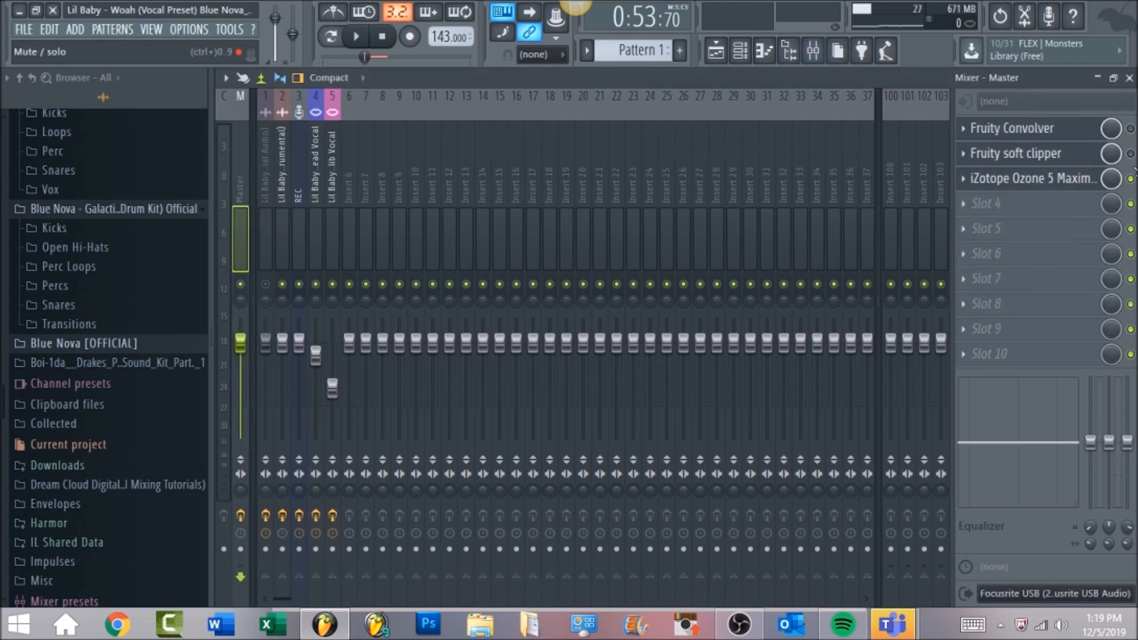
click(1131, 178)
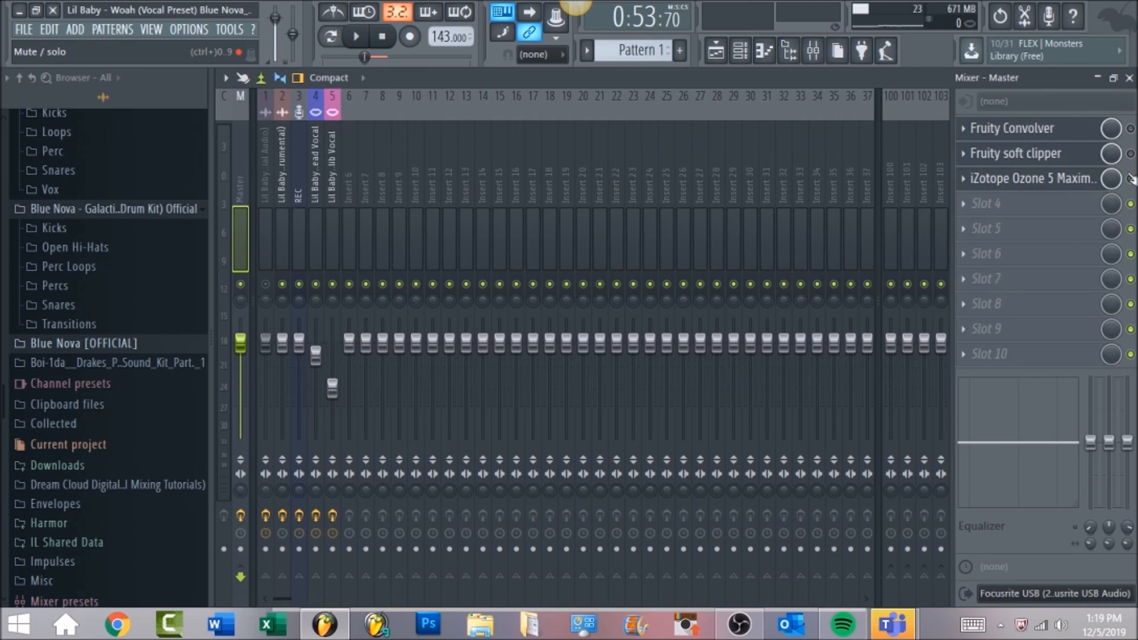
Disable both Fruity Limiters, Parametric EQ 2, Maximus, Fruity Filter, Reeverb 2 and Delay Bank on the Lead Vocal track
click(317, 178)
click(1131, 178)
click(1130, 204)
click(1130, 228)
click(1131, 254)
click(1131, 278)
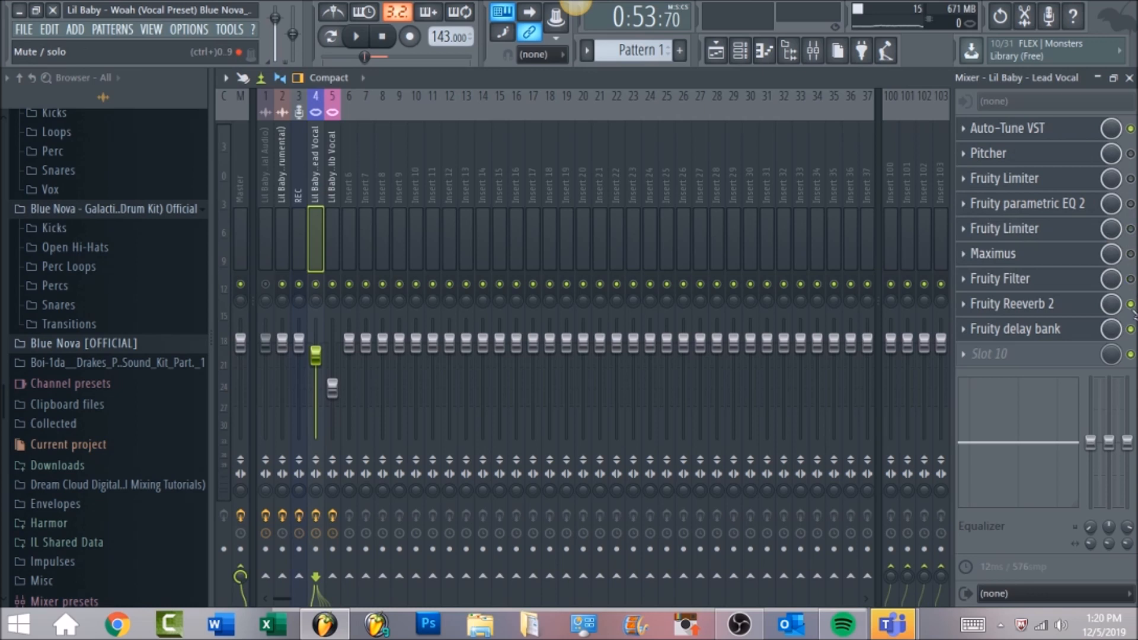
click(1130, 304)
click(1130, 329)
Open Auto-Tune VST on the Lead Vocal track and play the soloed vocal back through it
click(1048, 135)
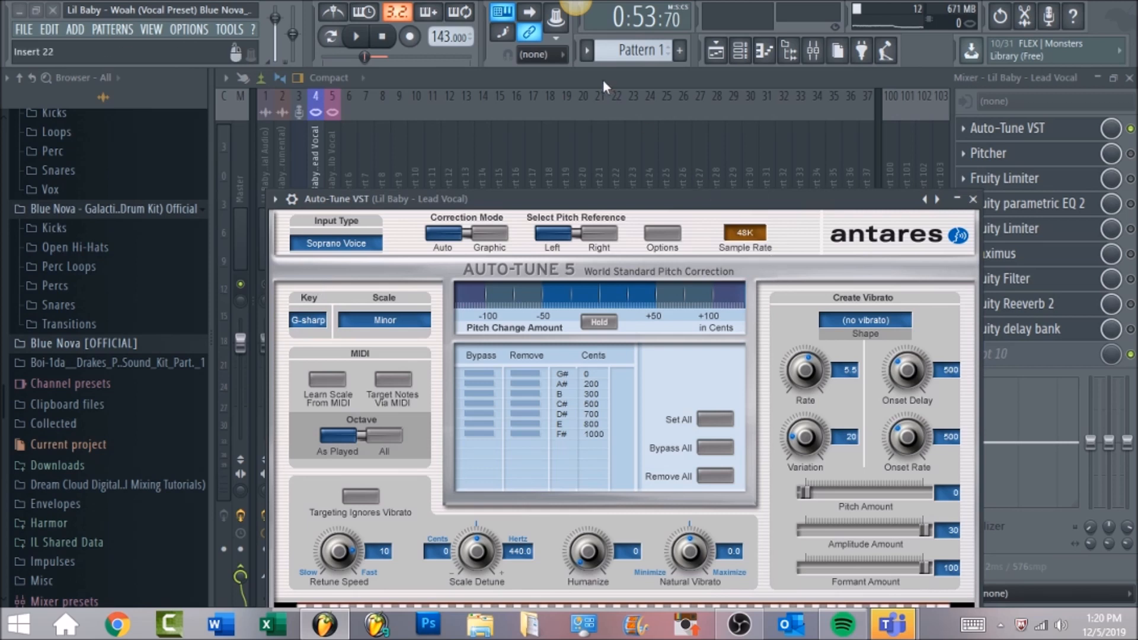
click(360, 39)
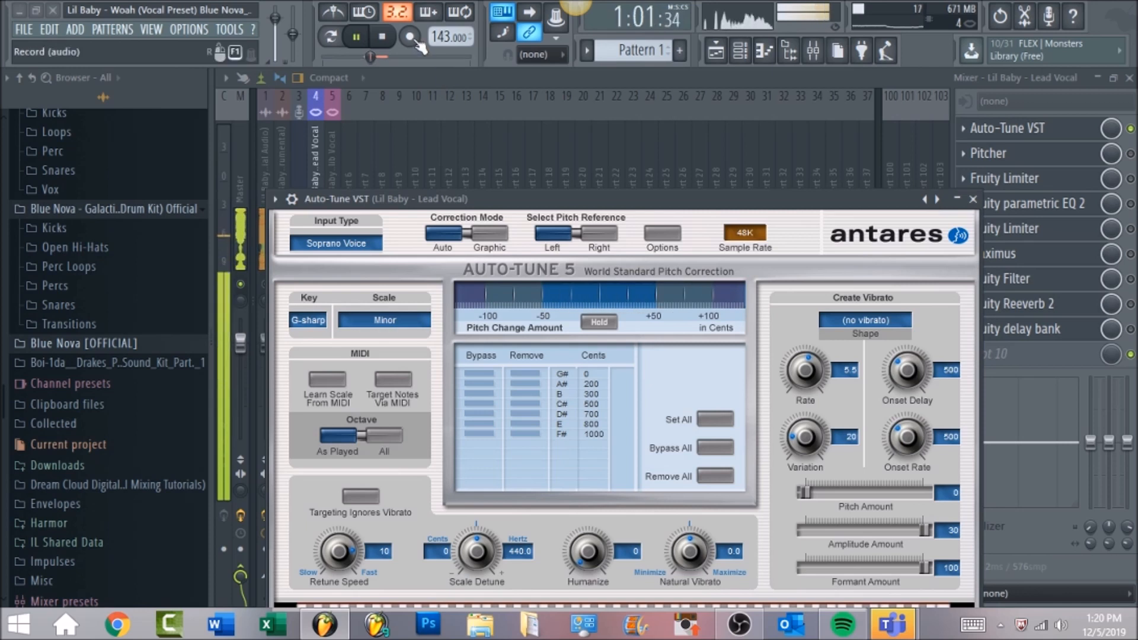
click(384, 39)
Enable Pitcher on the Lead Vocal track, disable Auto-Tune, and audition the vocal with Pitcher's settings open
click(1129, 158)
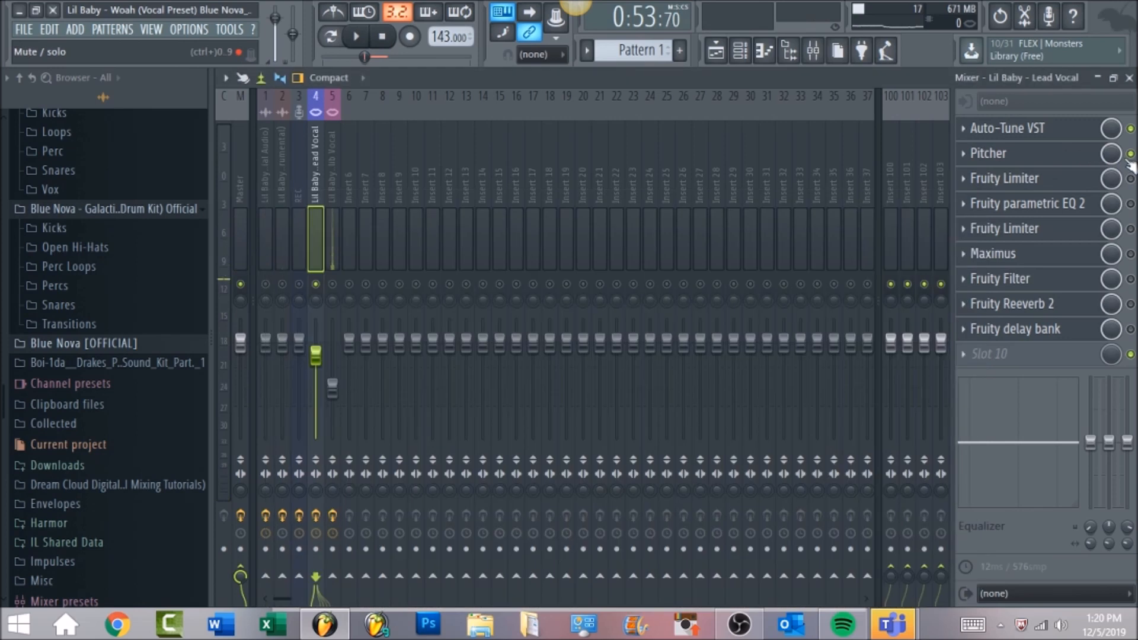
click(1091, 159)
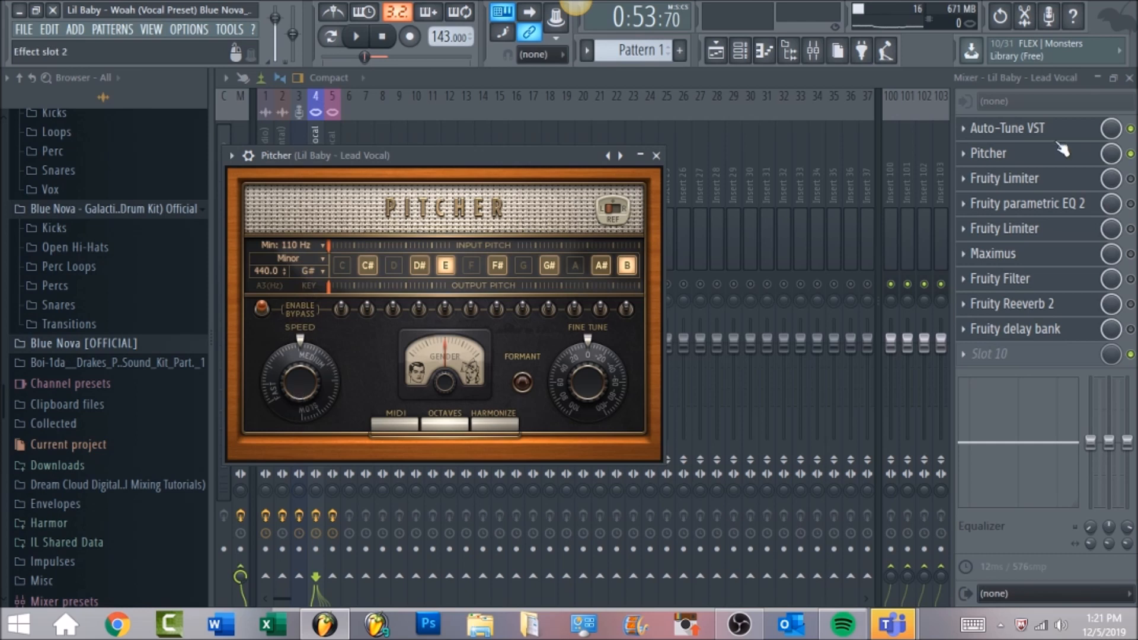
click(1131, 128)
click(356, 36)
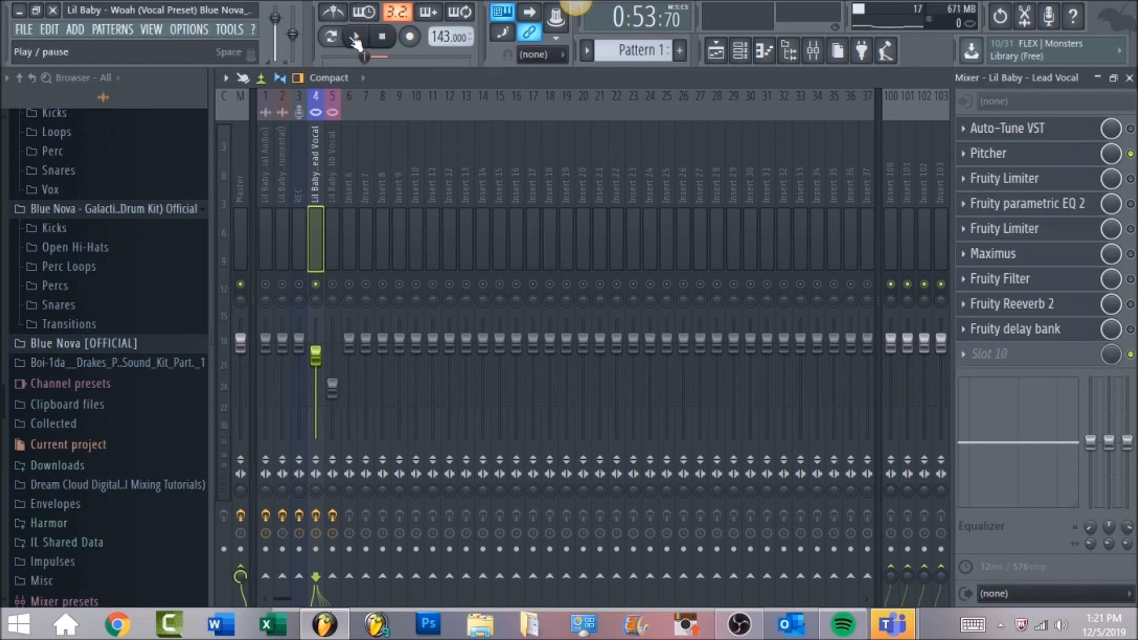
click(1052, 159)
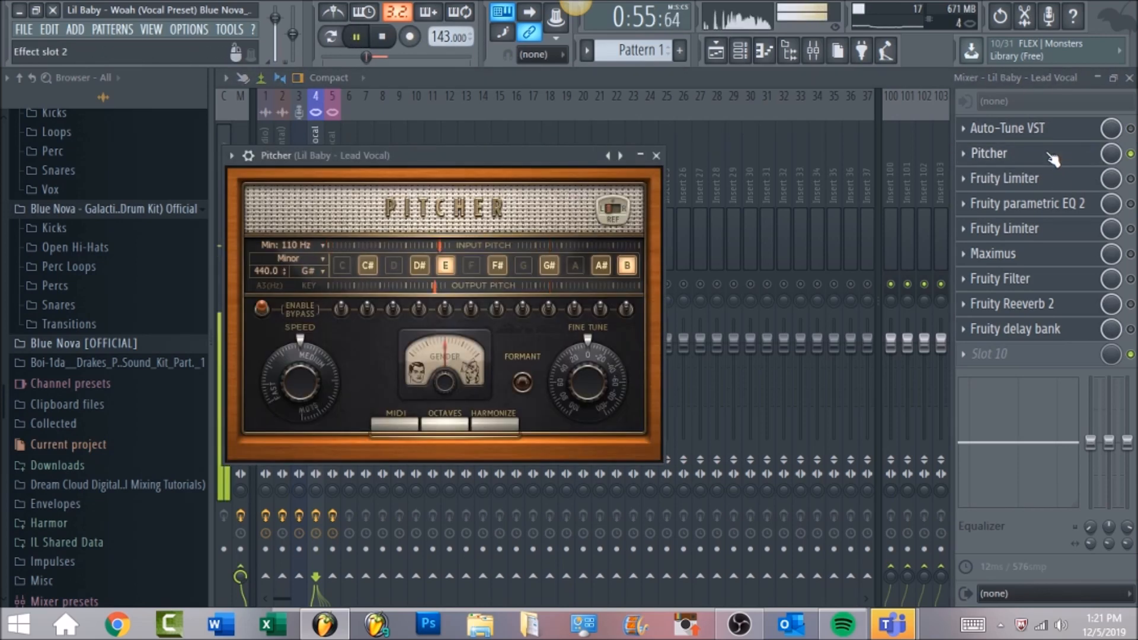
drag(492, 157, 669, 160)
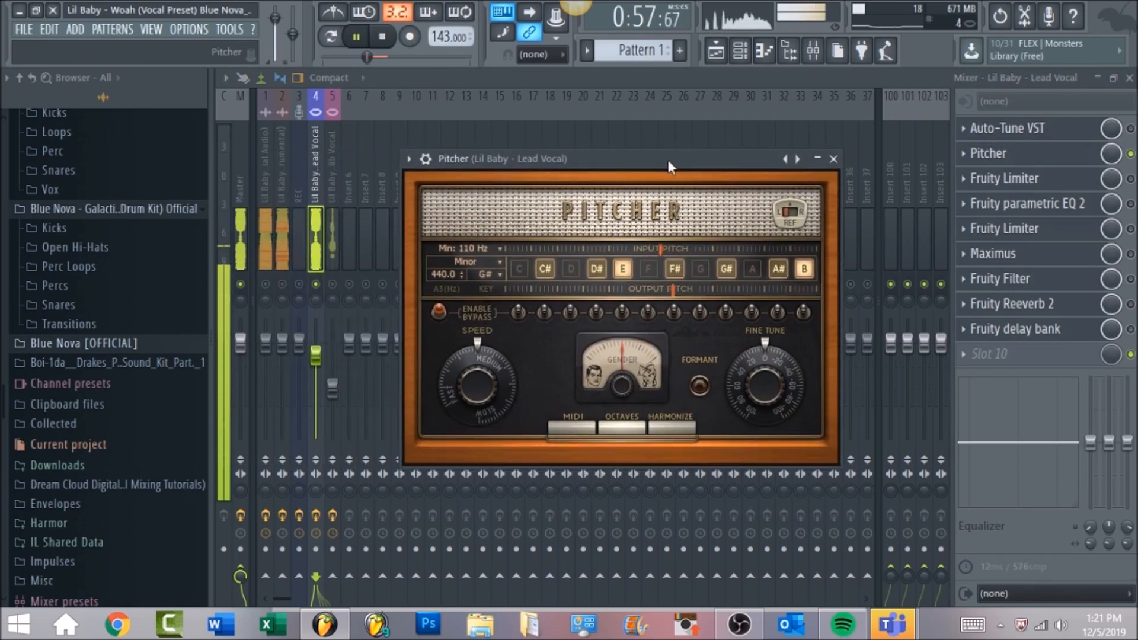
click(383, 38)
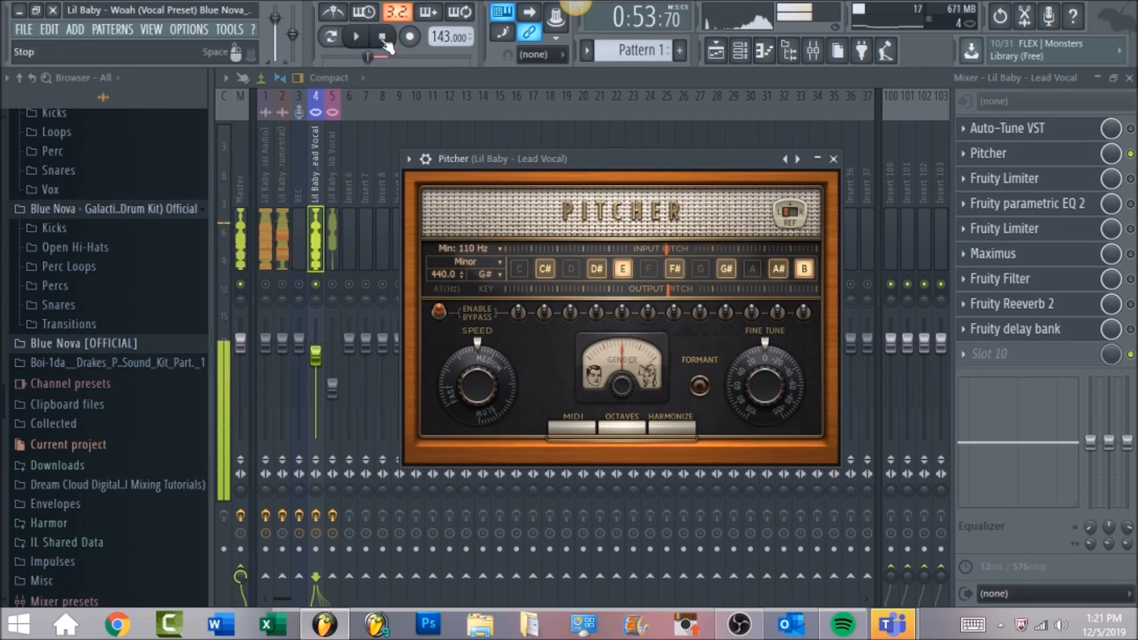
Enable the slot 3 Fruity Limiter on the Lead Vocal track and swap Pitcher back for Auto-Tune VST
click(1130, 179)
click(1130, 154)
click(1130, 128)
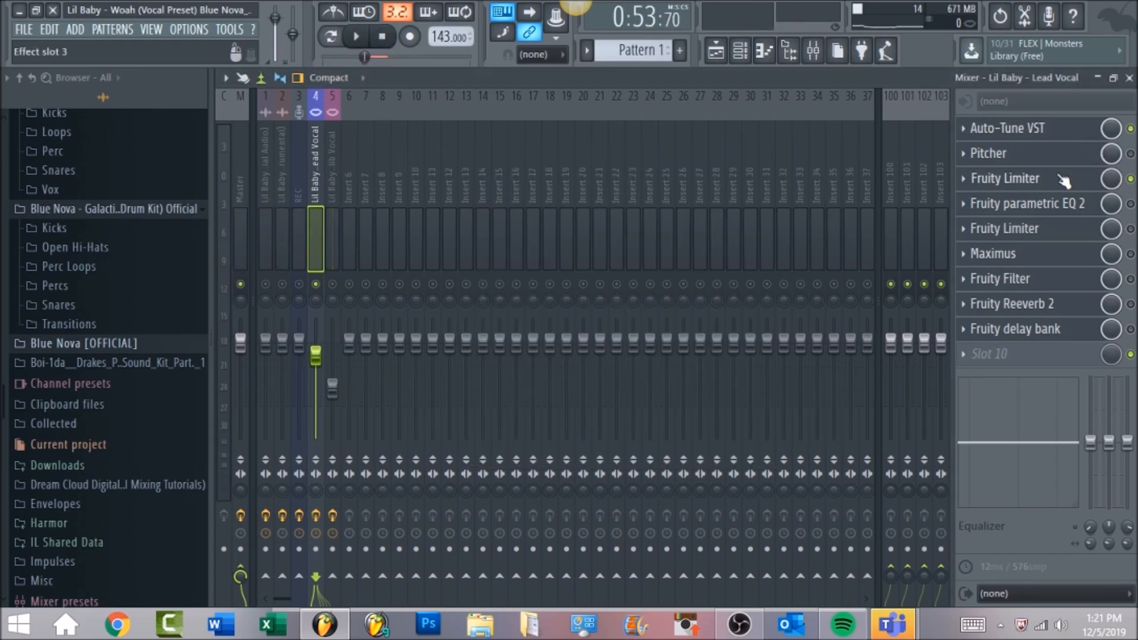
Open the slot 3 Fruity Limiter and play the lead vocal to examine its compression
click(1061, 179)
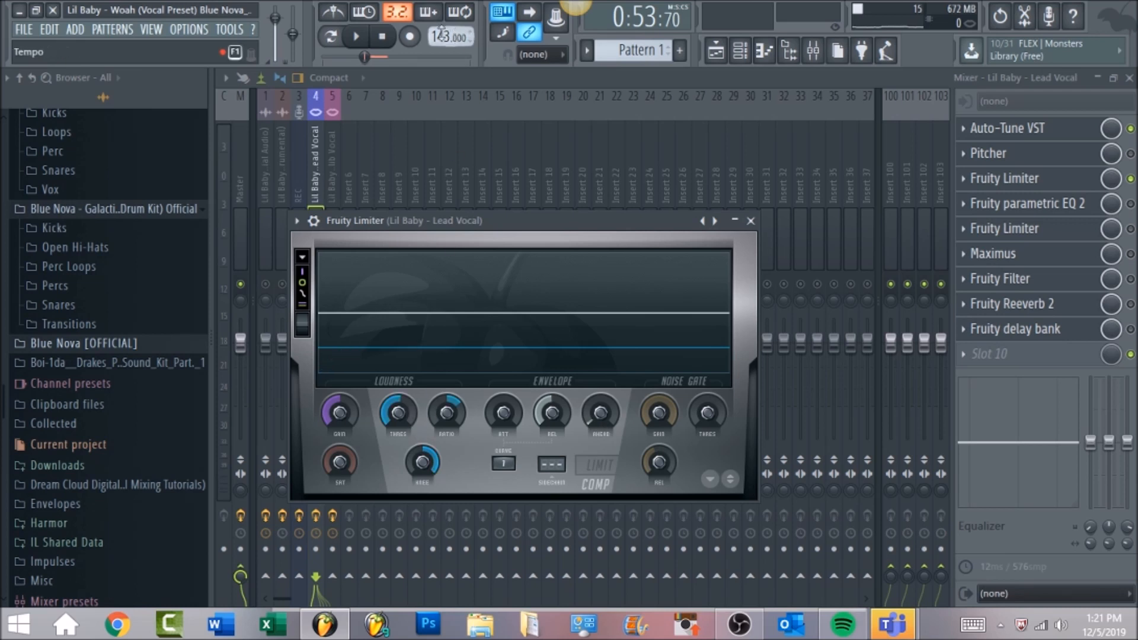
click(357, 36)
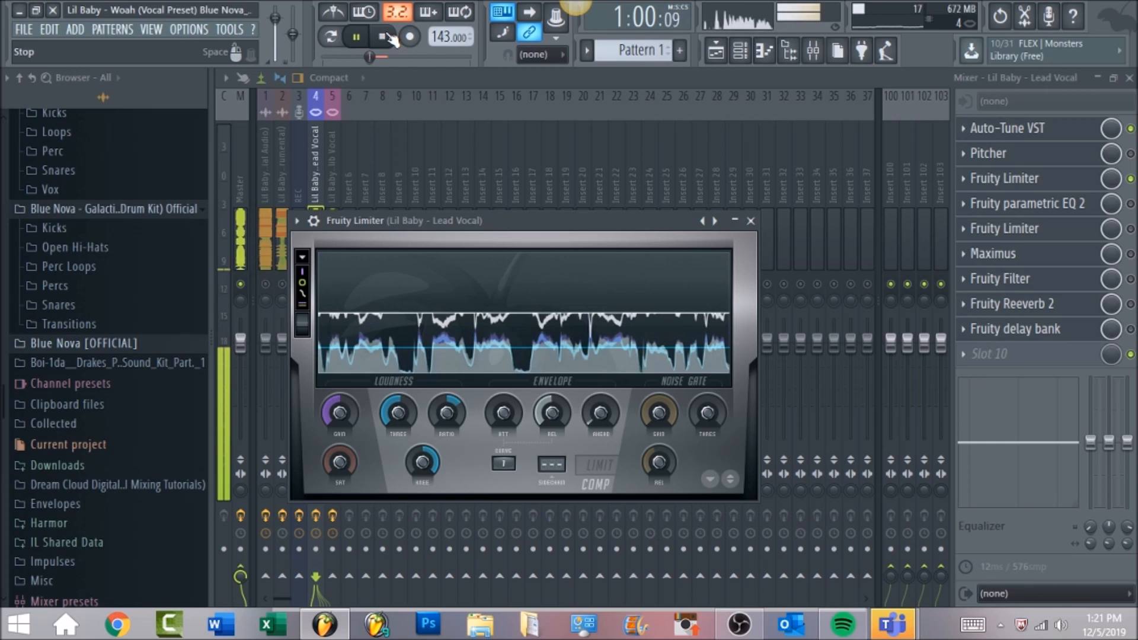
key(space)
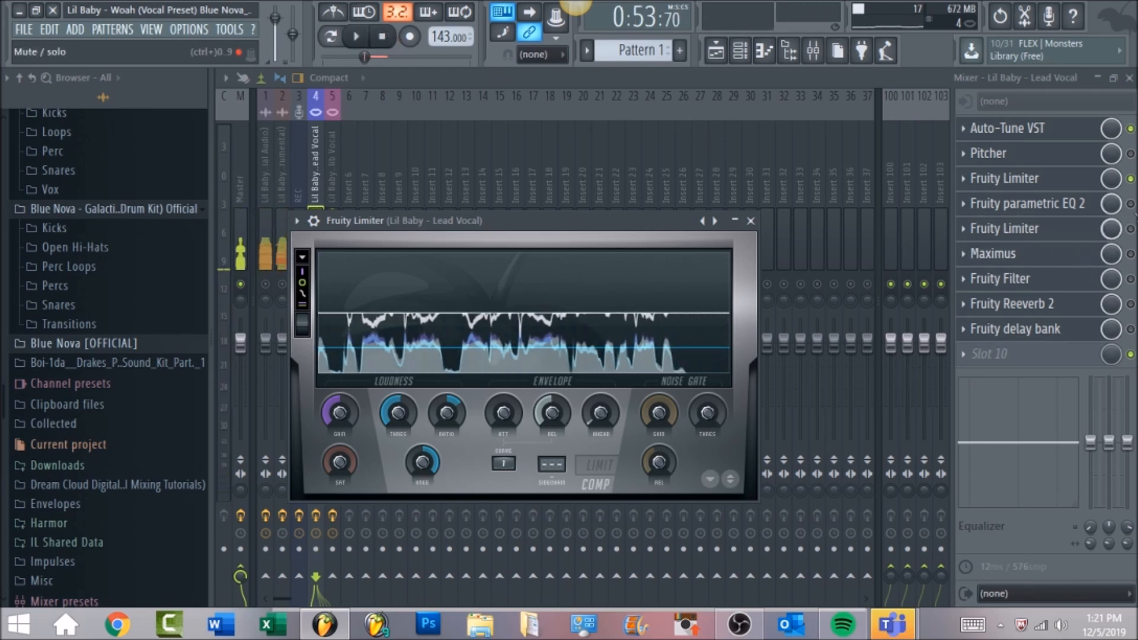
Enable Fruity Parametric EQ 2 on the Lead Vocal track and audition the vocal with the EQ curve open
click(1130, 204)
click(1084, 204)
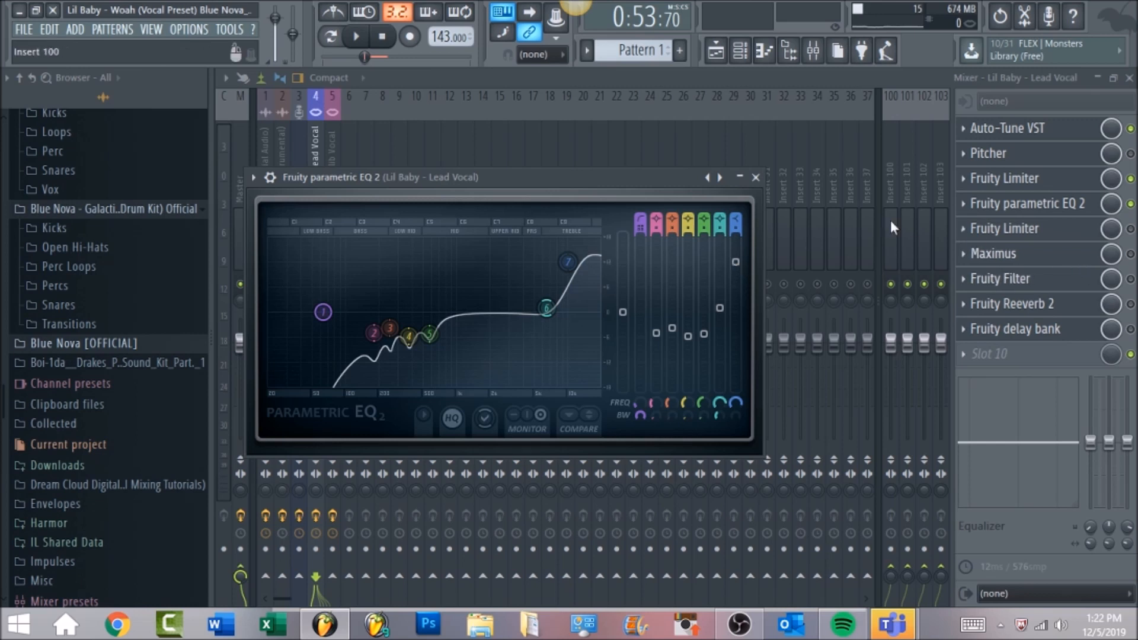
click(360, 36)
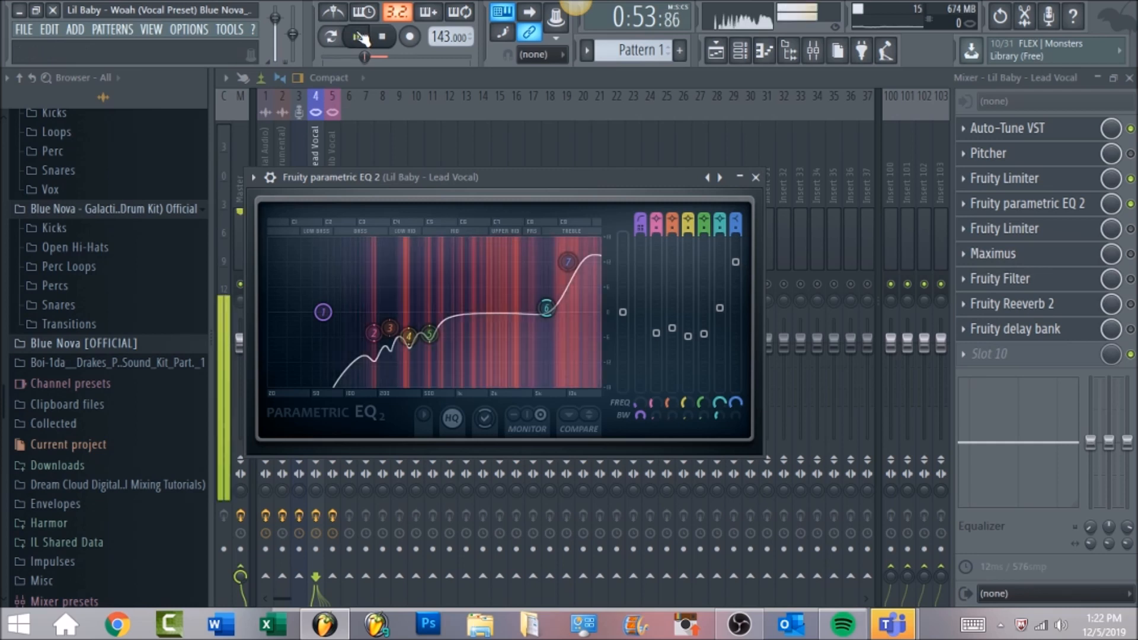
drag(434, 176, 551, 159)
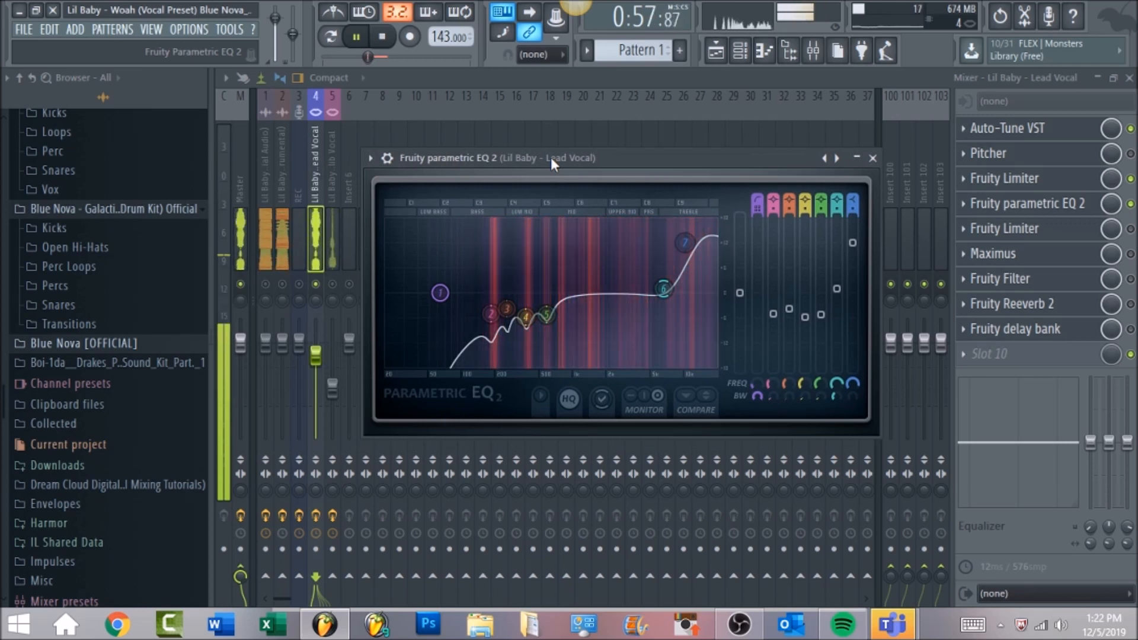
click(385, 38)
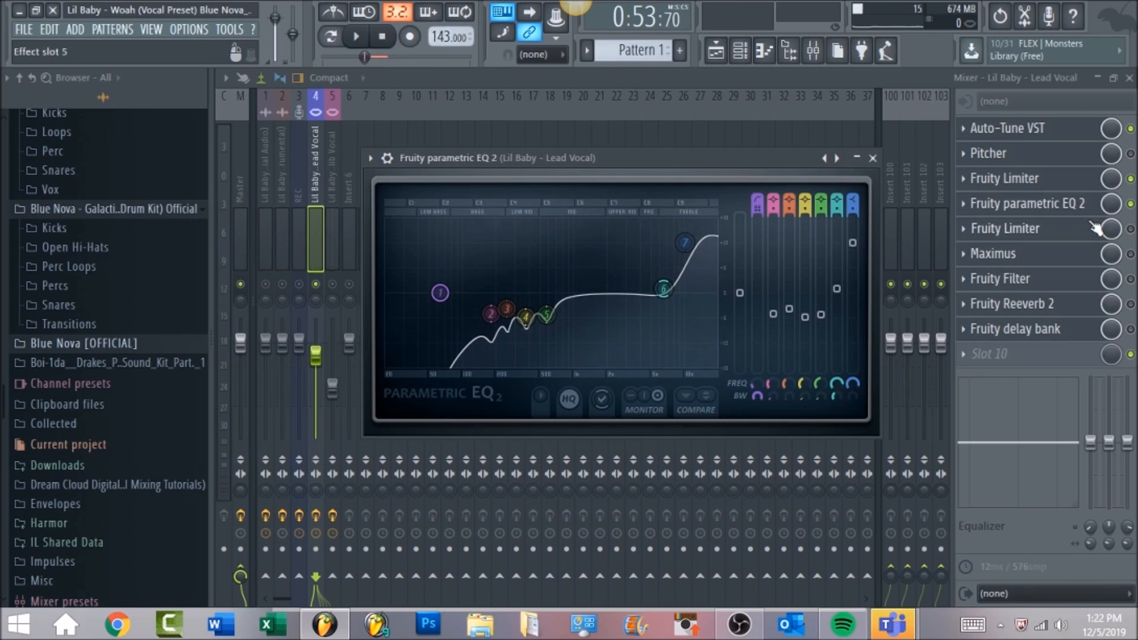
Enable the slot 5 Fruity Limiter on the Lead Vocal track and audition the vocal with its limiter settings open
click(1130, 228)
click(1056, 230)
click(1058, 232)
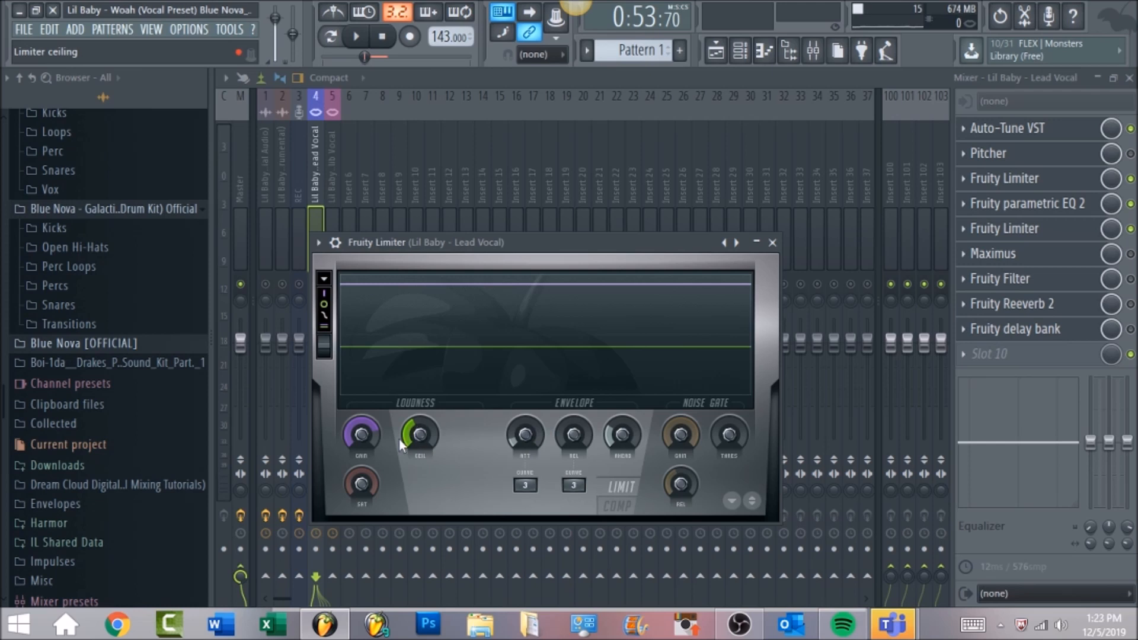
click(360, 40)
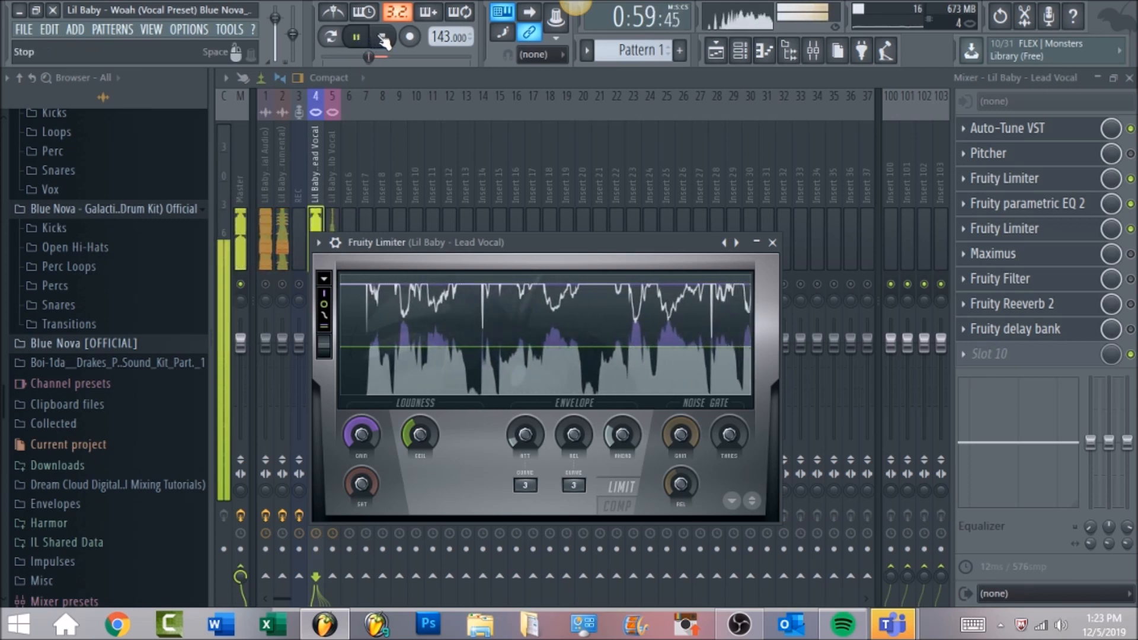
click(383, 39)
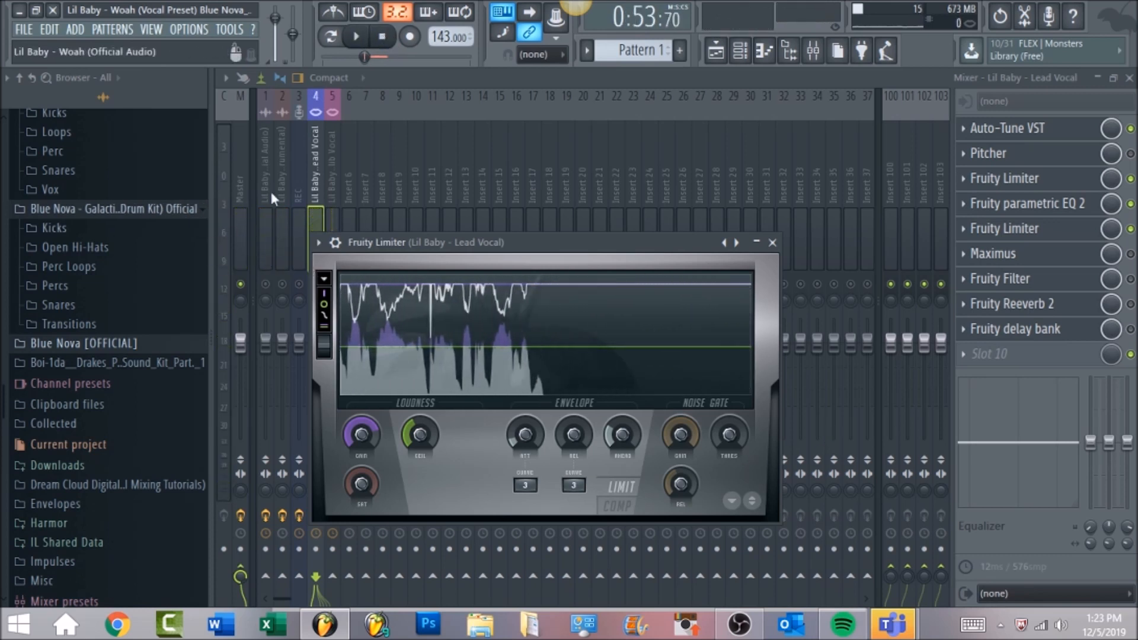
Enable Maximus on the Lead Vocal track, browse its preset list, and audition the vocal through it
click(316, 170)
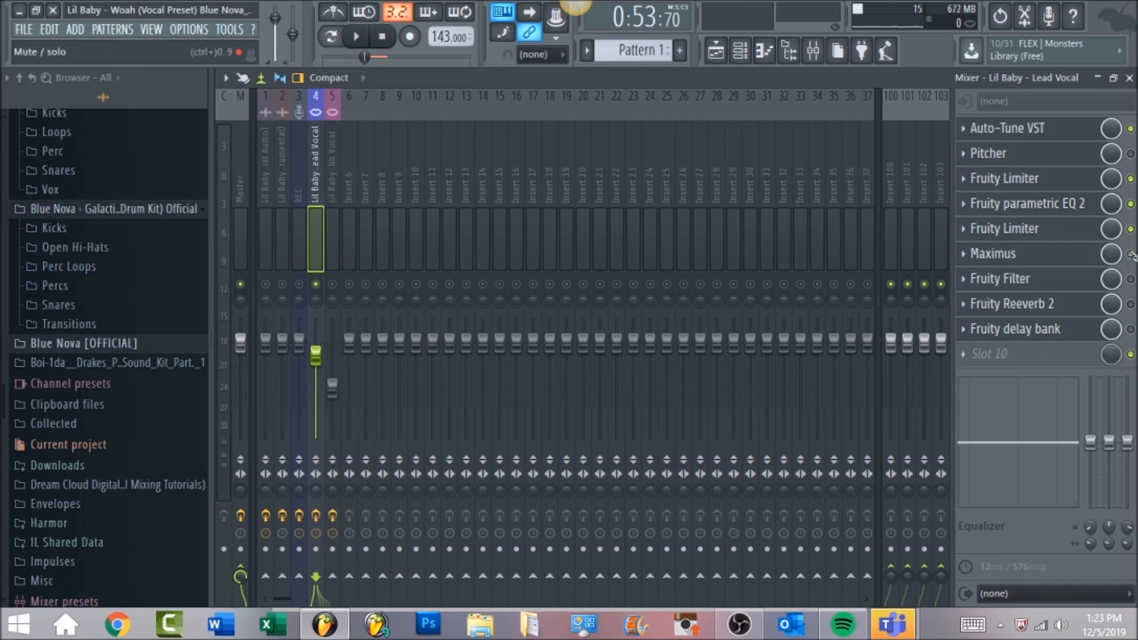
click(1078, 257)
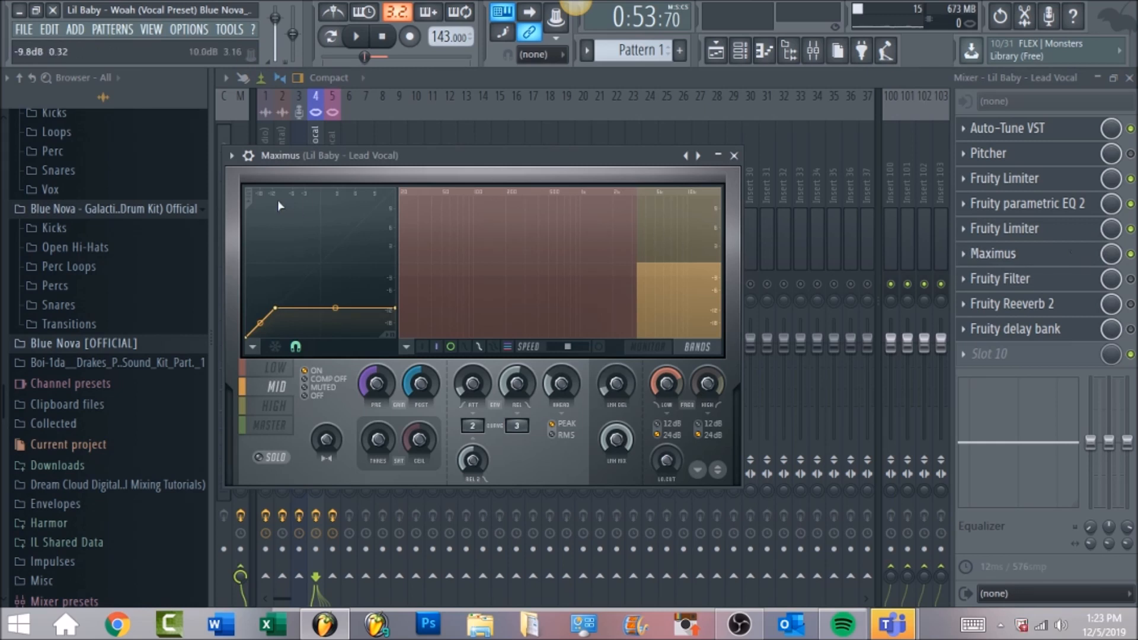
click(231, 157)
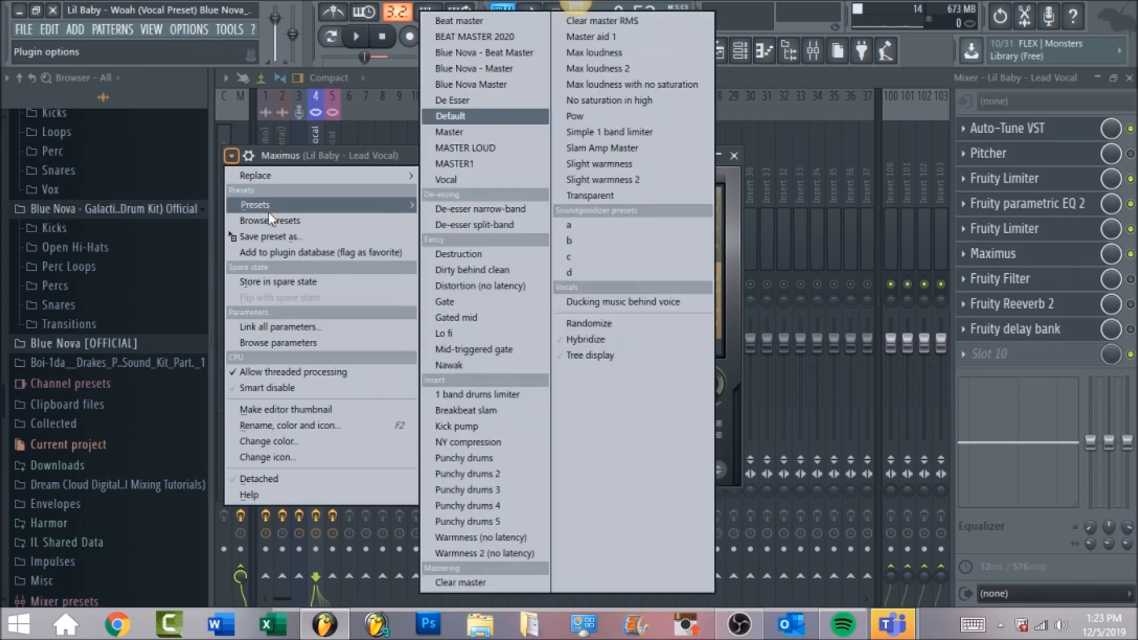
click(740, 289)
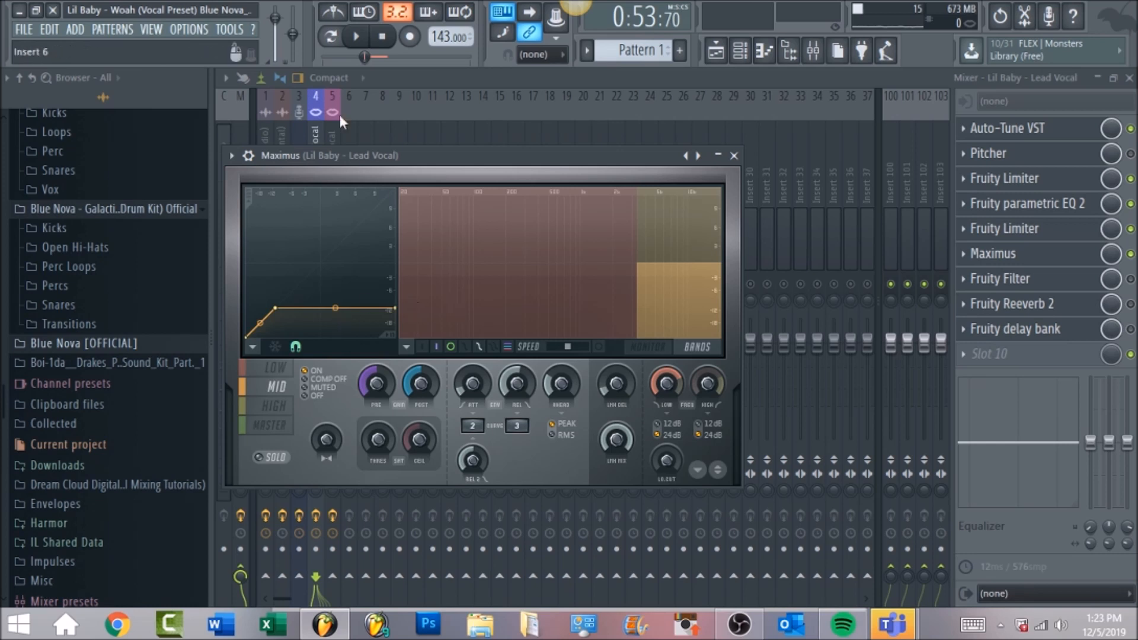
click(355, 39)
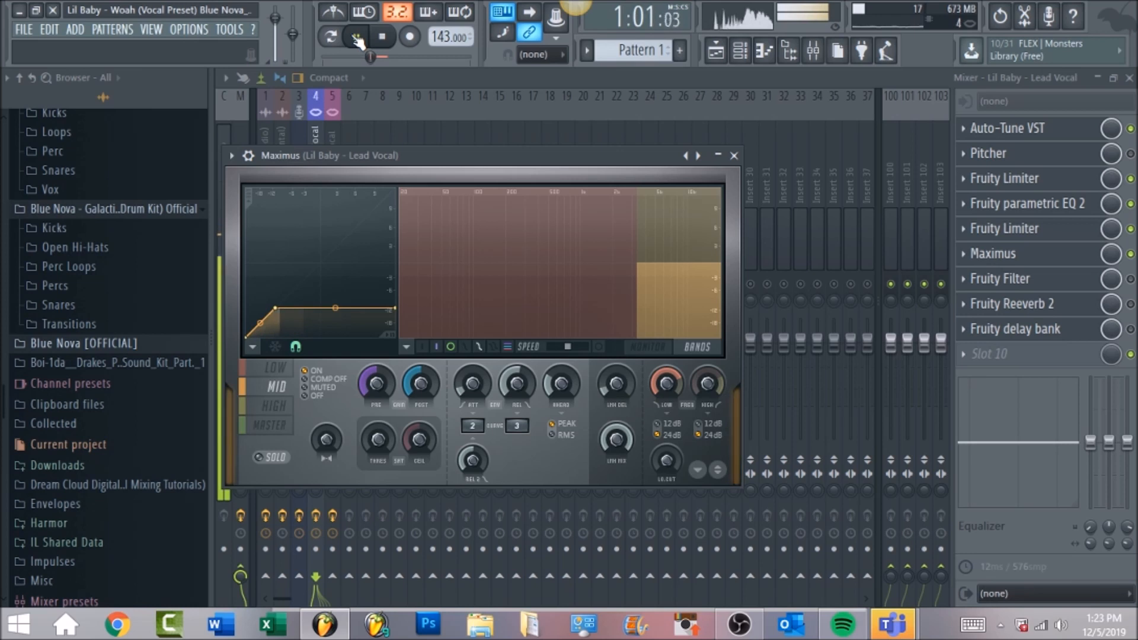
click(385, 40)
Enable Fruity Filter on the Lead Vocal track and audition the vocal with the filter settings open
click(1130, 279)
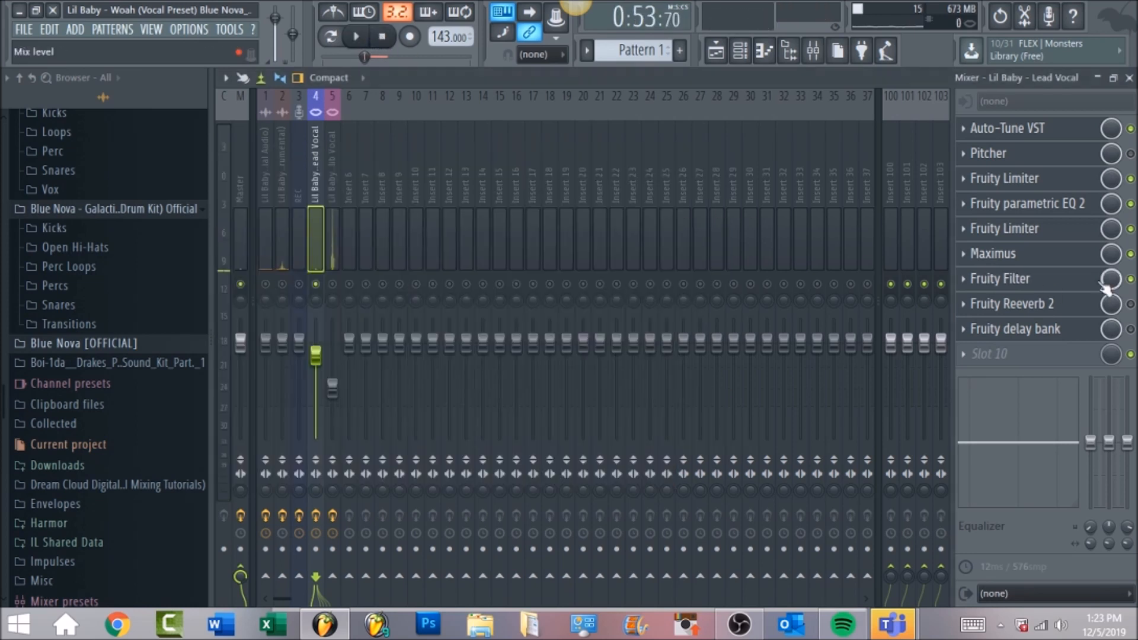
click(1087, 282)
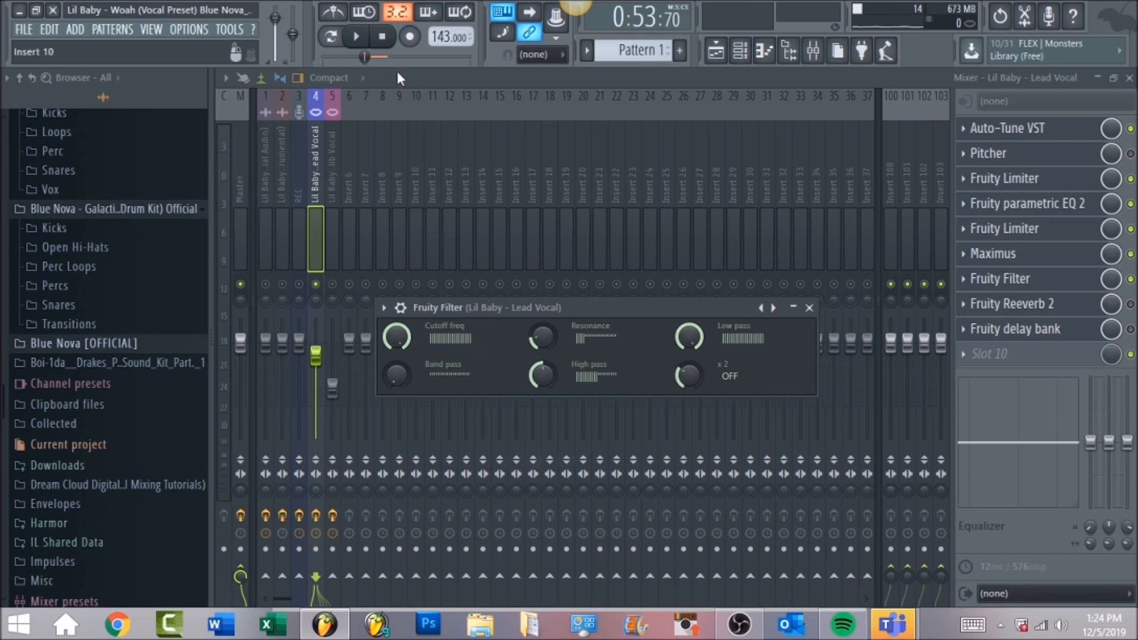
click(358, 37)
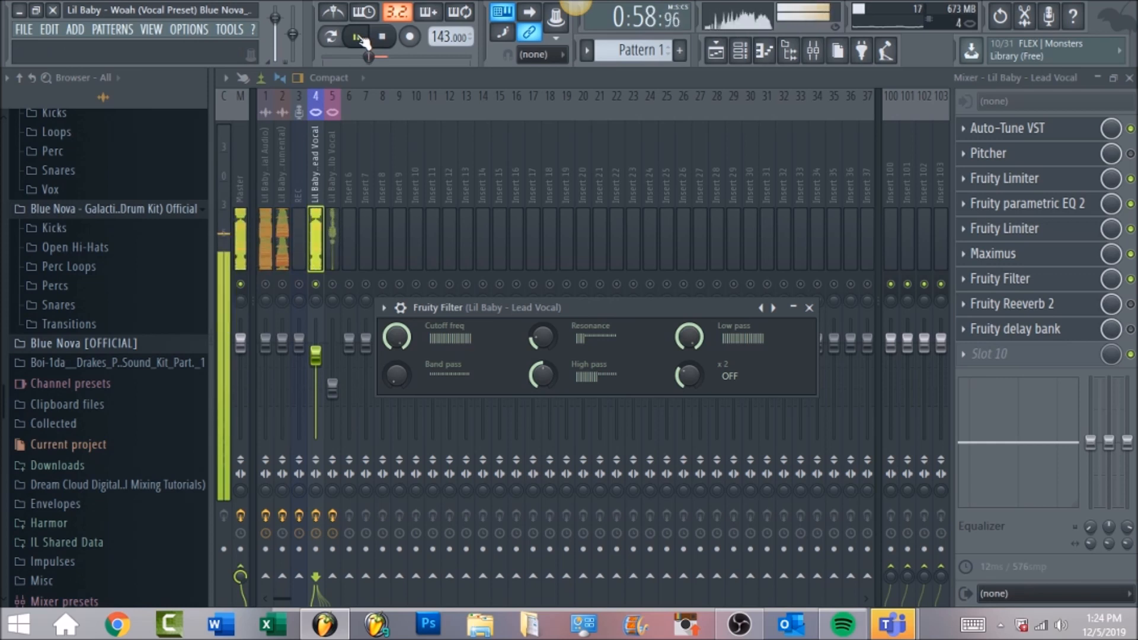
click(382, 36)
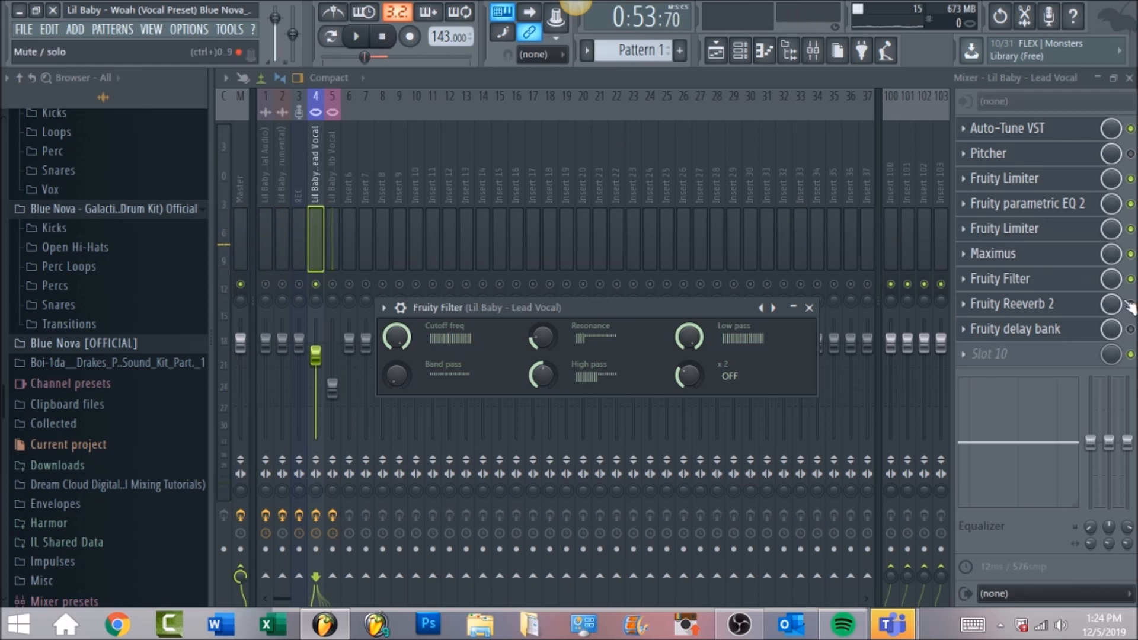
Enable Fruity Reeverb 2 on the Lead Vocal track, check its decay, wet and low/high cut settings, and audition the vocal
click(1091, 305)
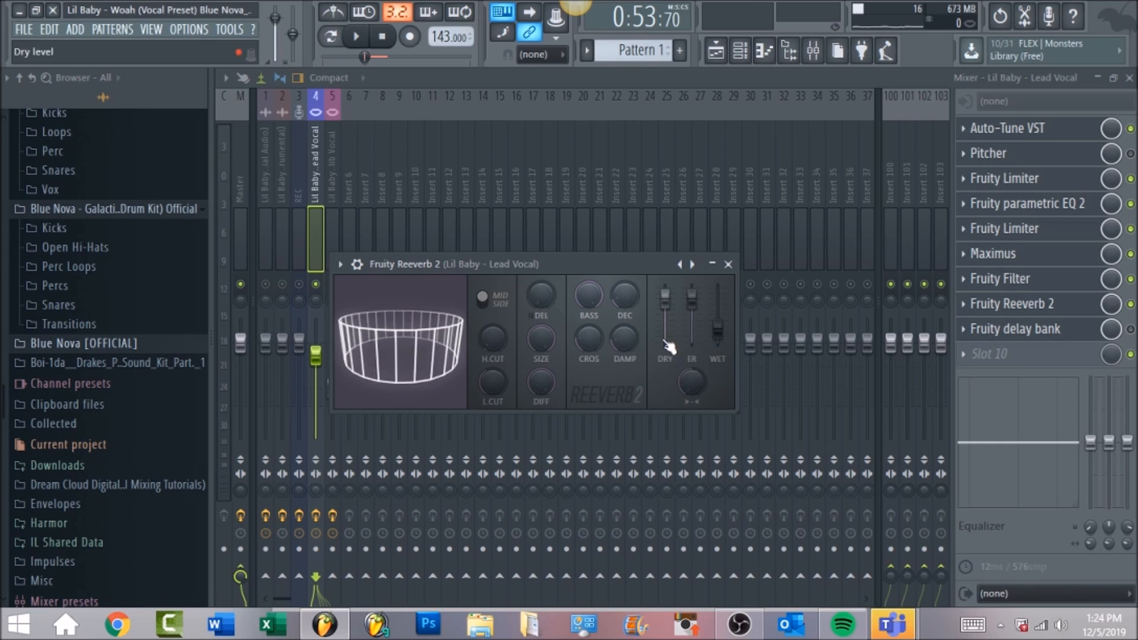
mouse_move(636, 291)
mouse_down()
mouse_move(636, 314)
mouse_move(635, 295)
mouse_up()
click(718, 328)
drag(718, 329, 717, 331)
drag(492, 384, 492, 367)
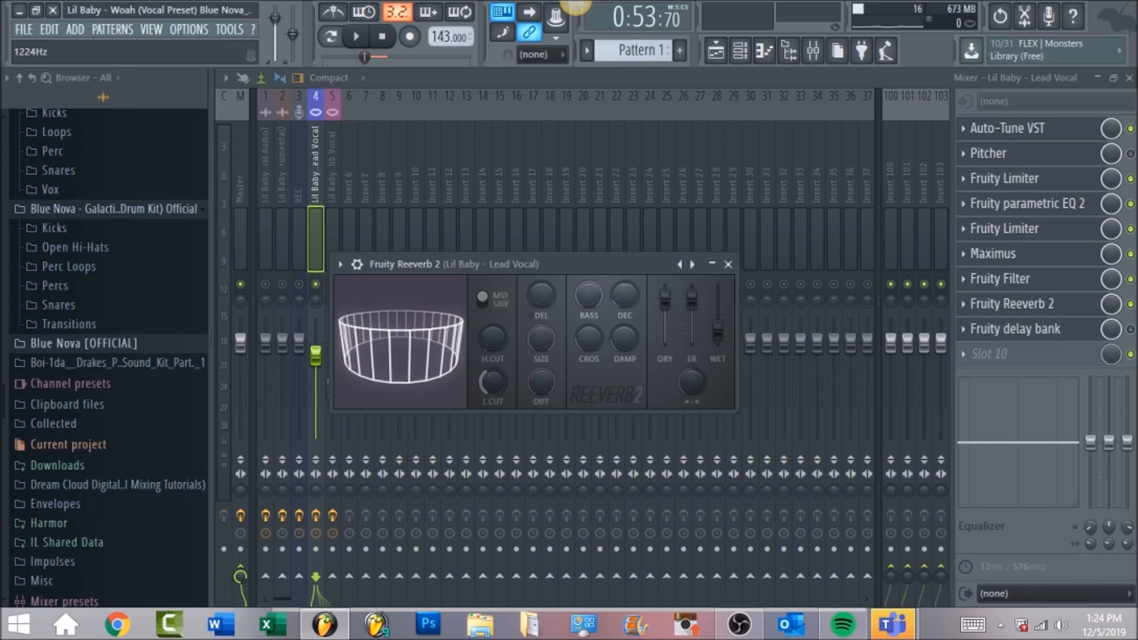
drag(493, 340, 493, 337)
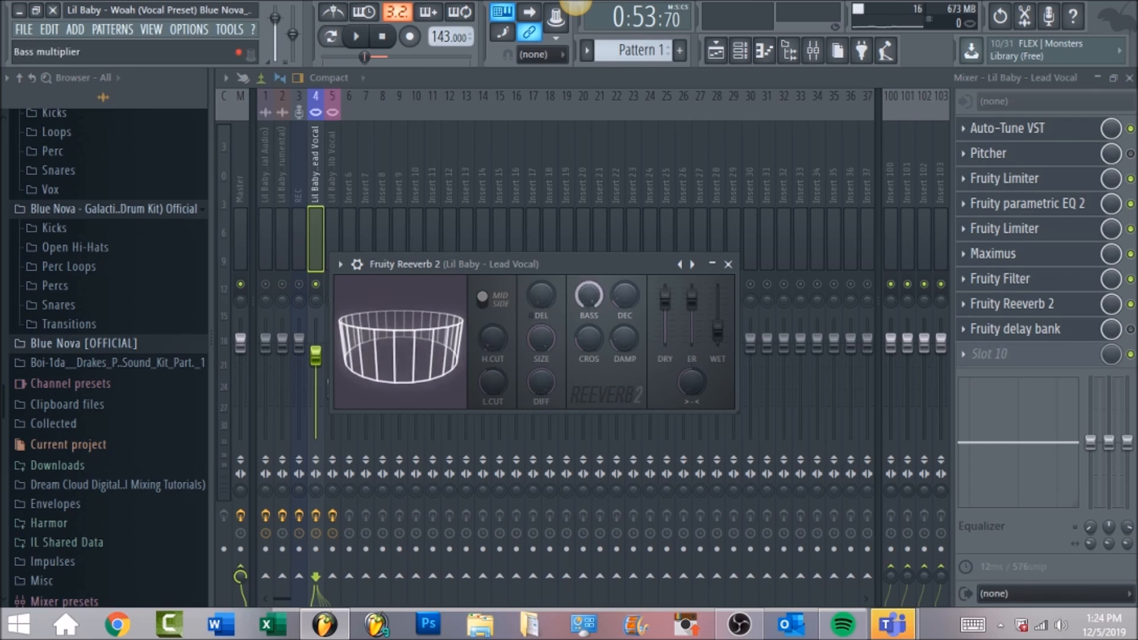
click(356, 36)
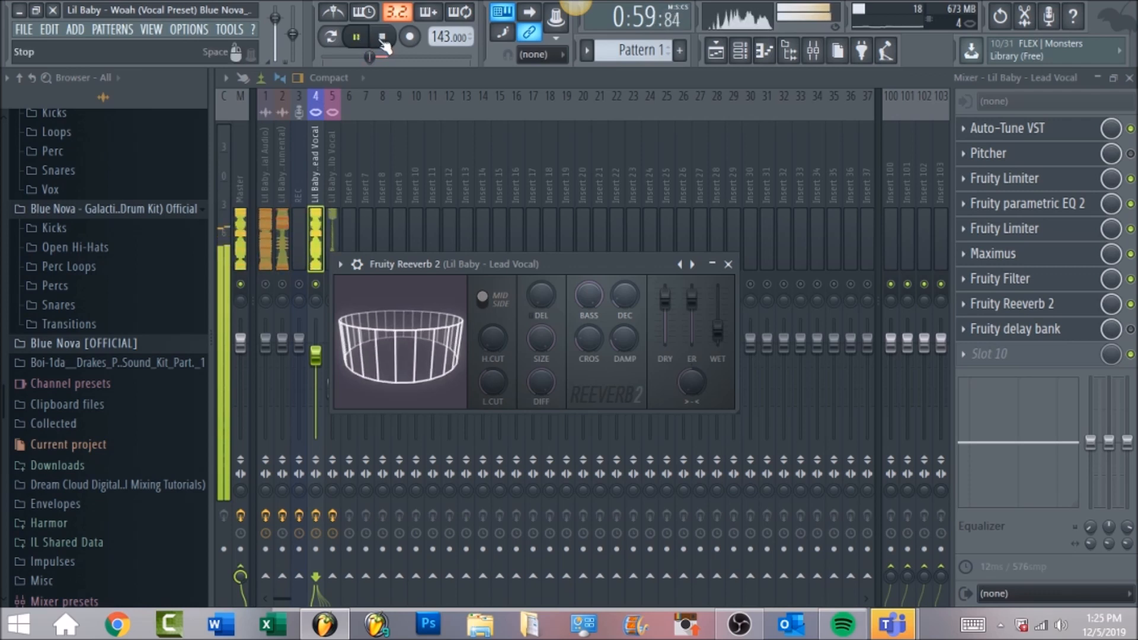
click(382, 37)
Enable Fruity delay bank on the Lead Vocal track and audition the vocal with its delay settings open
click(1130, 329)
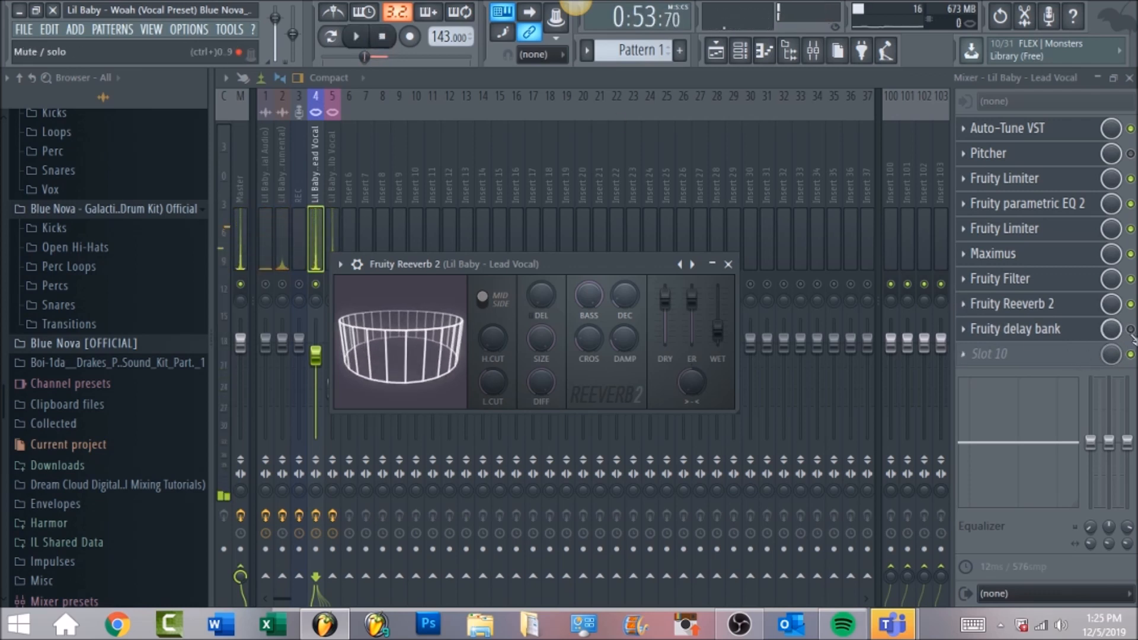
click(1039, 334)
click(1040, 332)
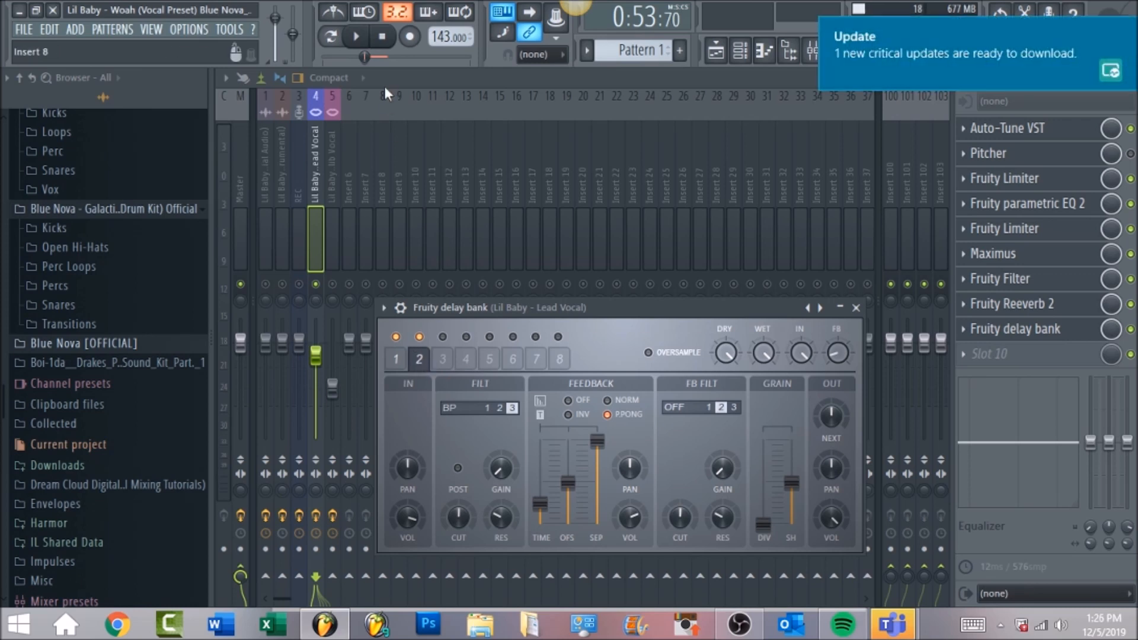
click(357, 37)
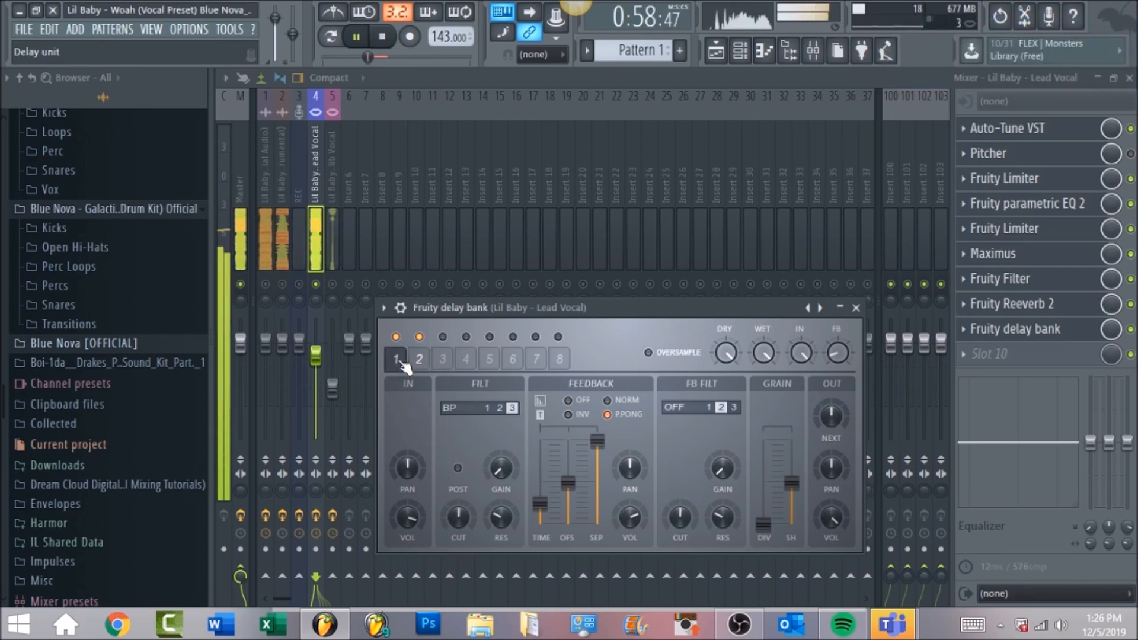
click(382, 37)
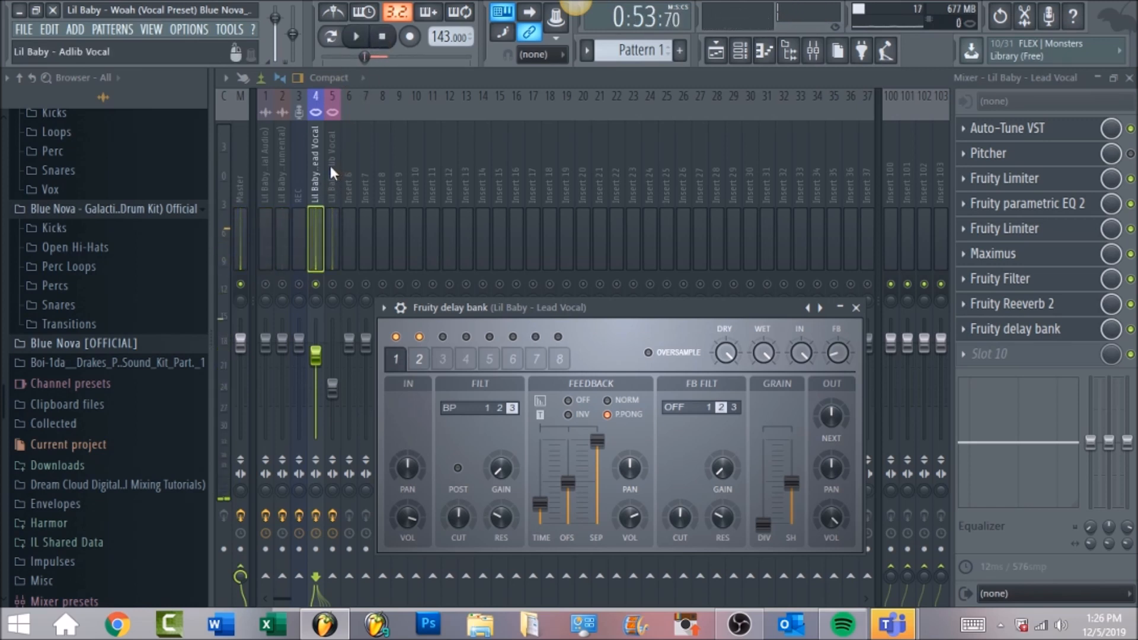
Examine the Fruity Reeverb 2 room size and the Fruity delay bank settings on the Adlib Vocal track
click(330, 212)
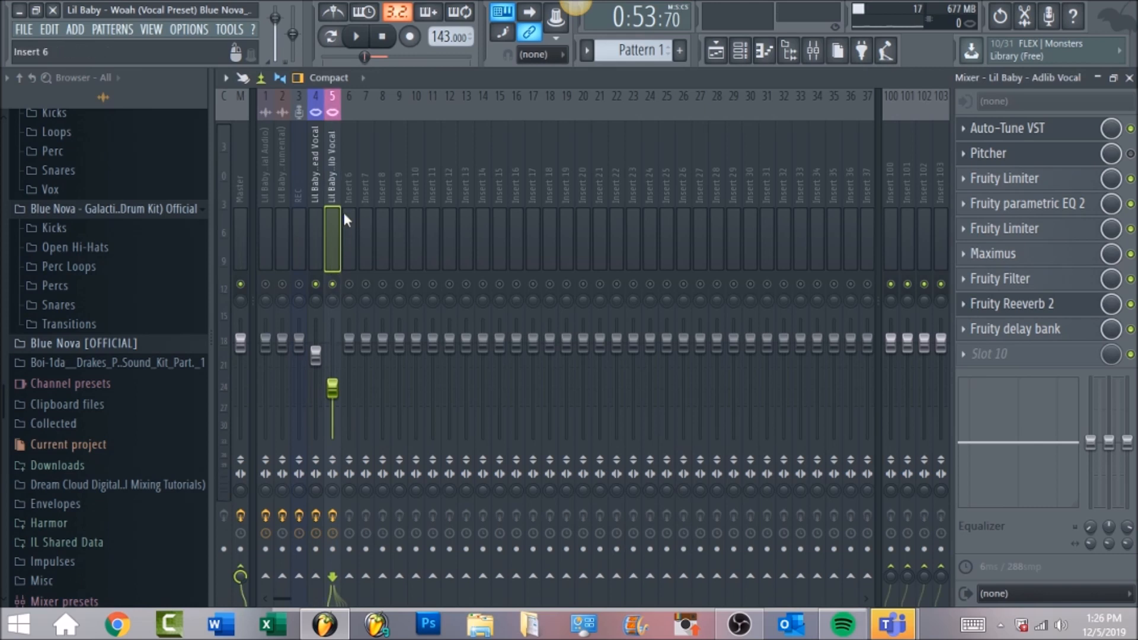
click(1041, 314)
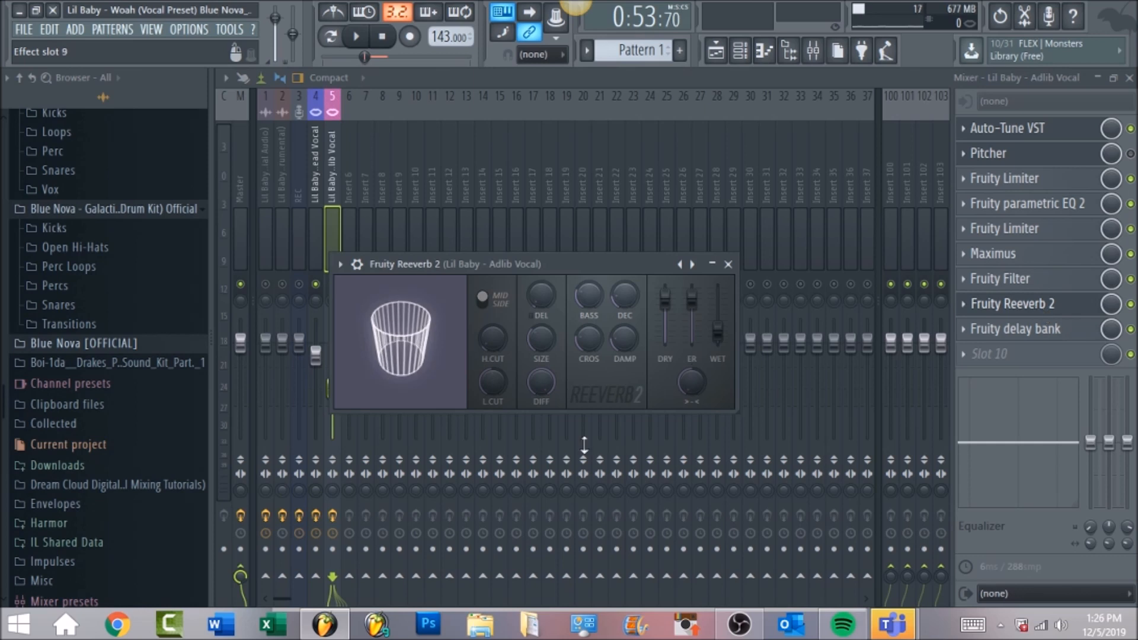
click(538, 330)
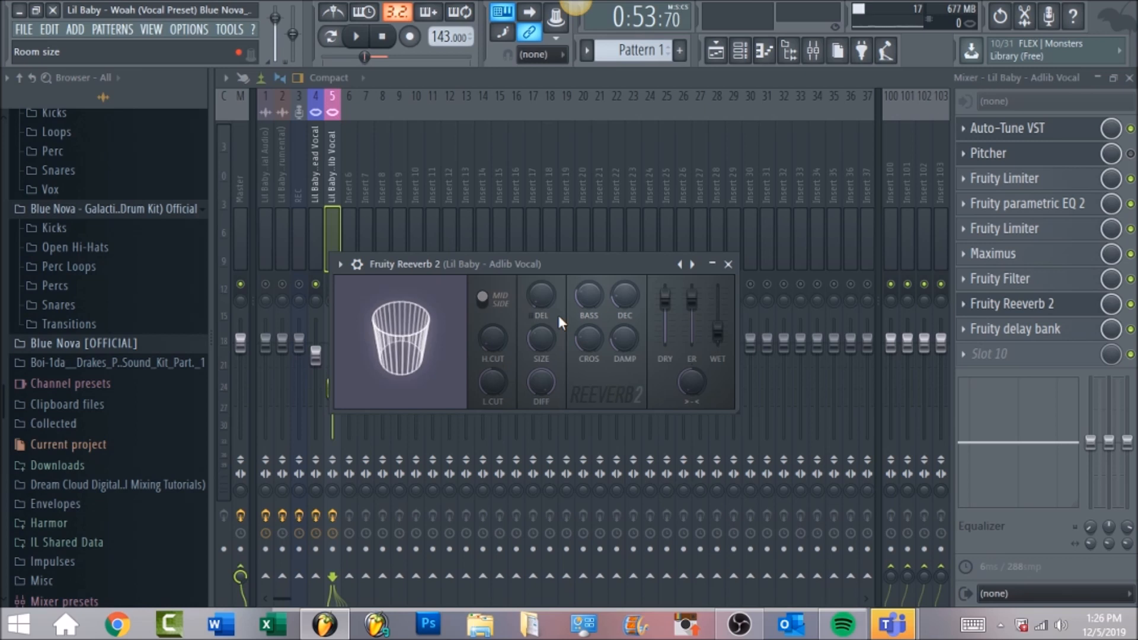
click(1033, 336)
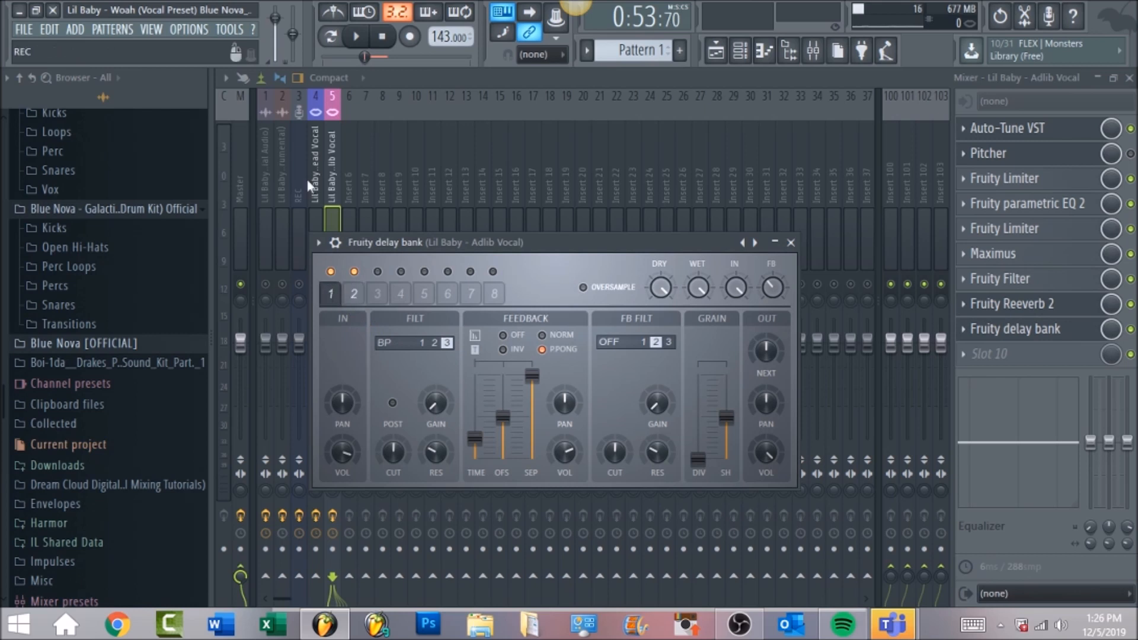
click(329, 171)
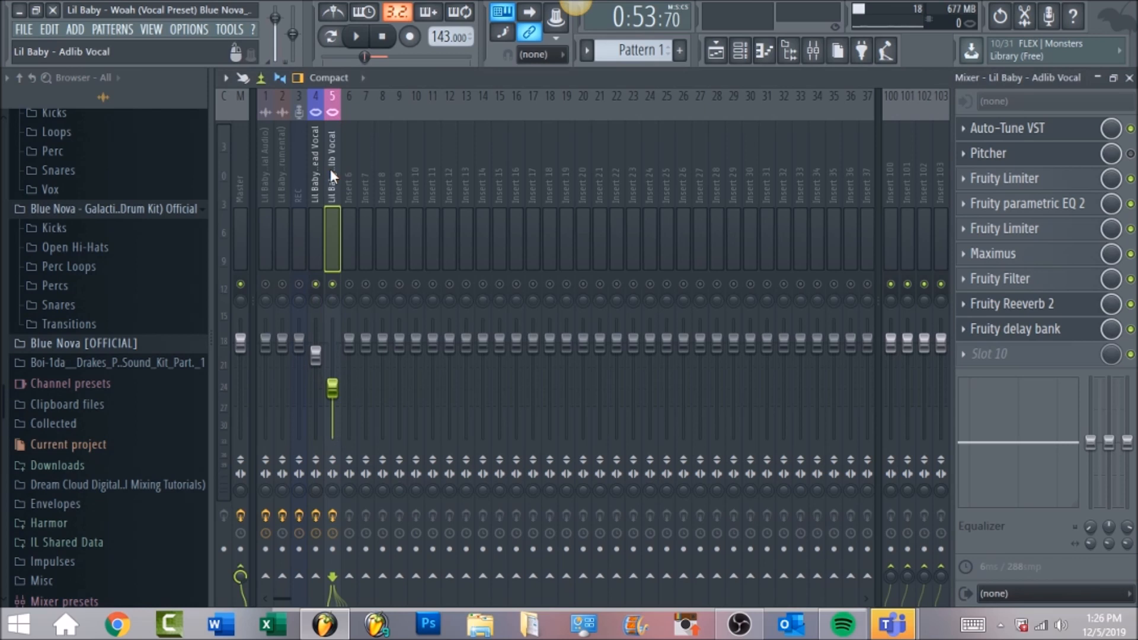
Audition the Adlib Vocal track with the Lead Vocal muted, and unmute the Lead Vocal and instrumental tracks
click(317, 285)
click(356, 37)
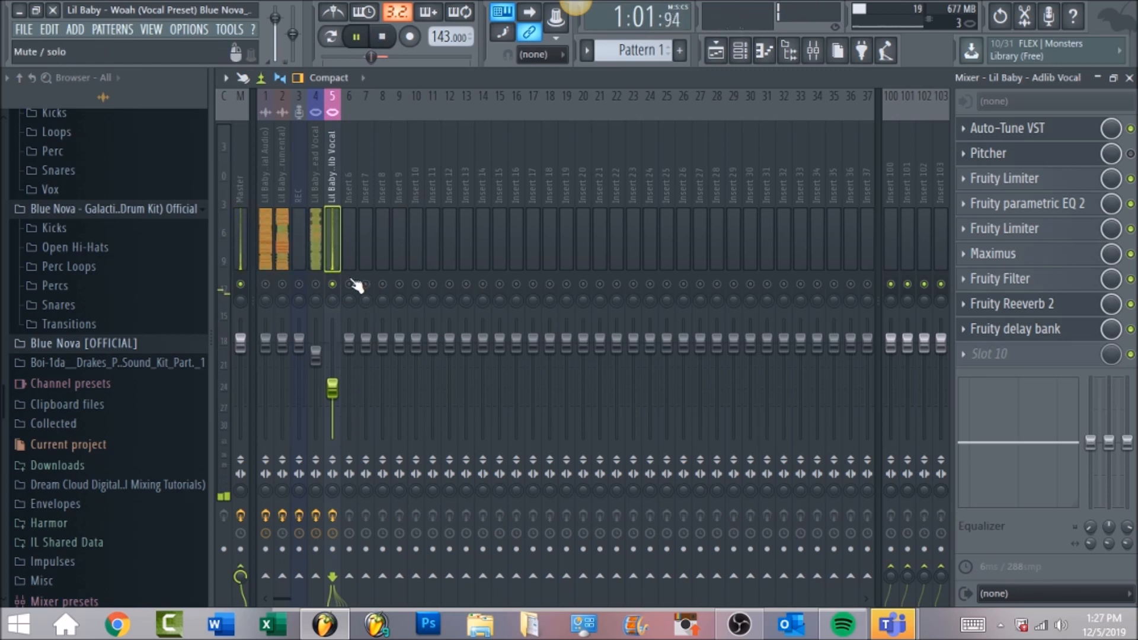
click(382, 38)
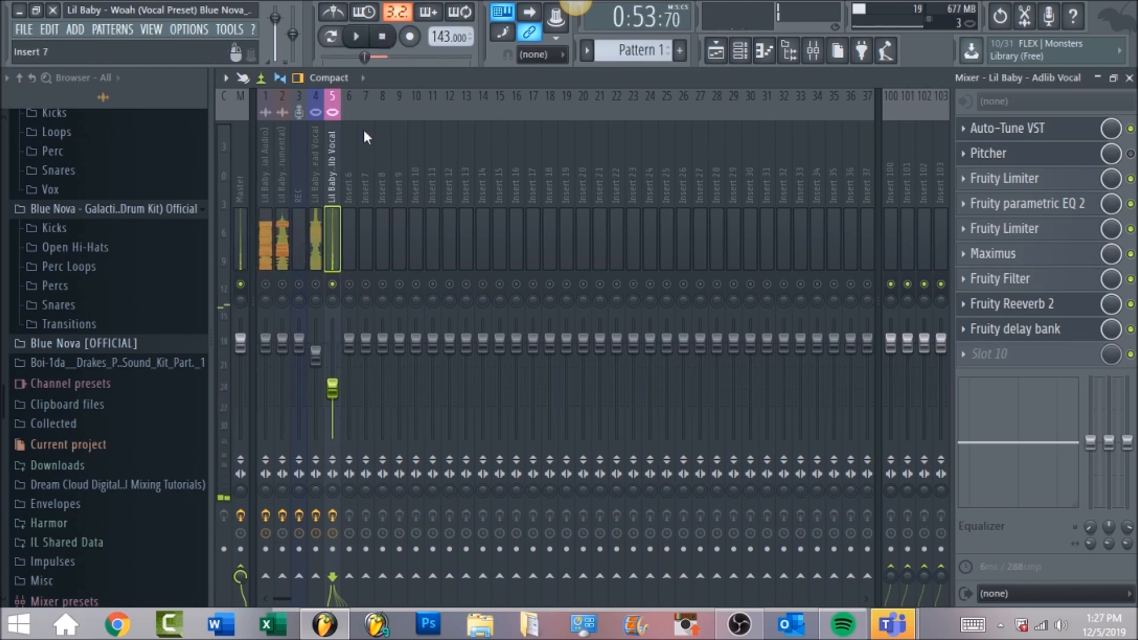
click(317, 285)
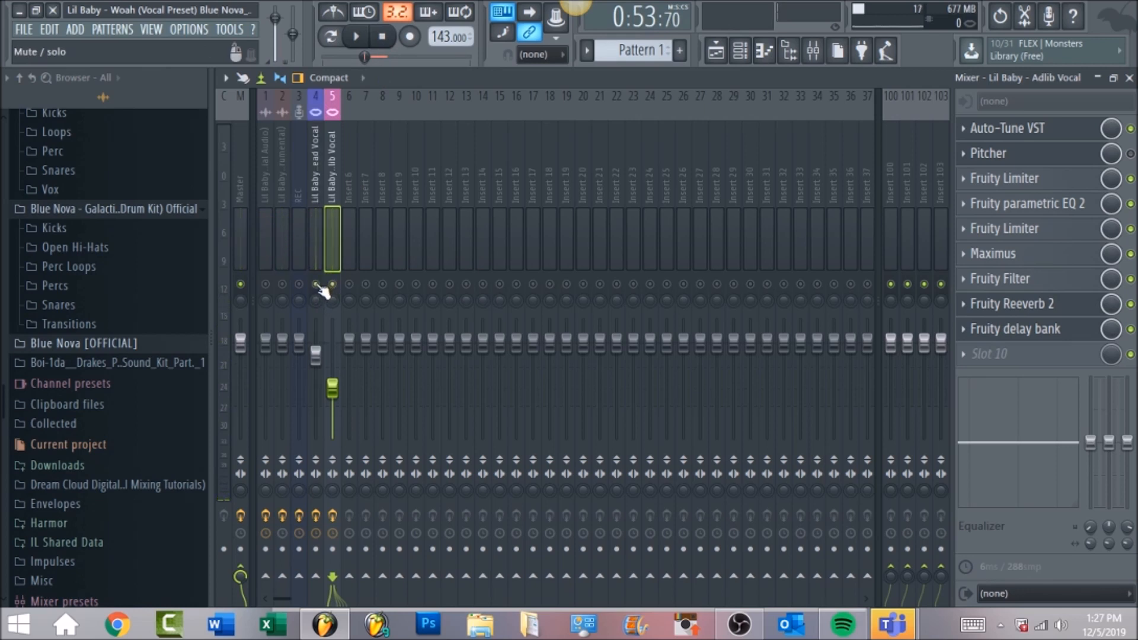
click(282, 285)
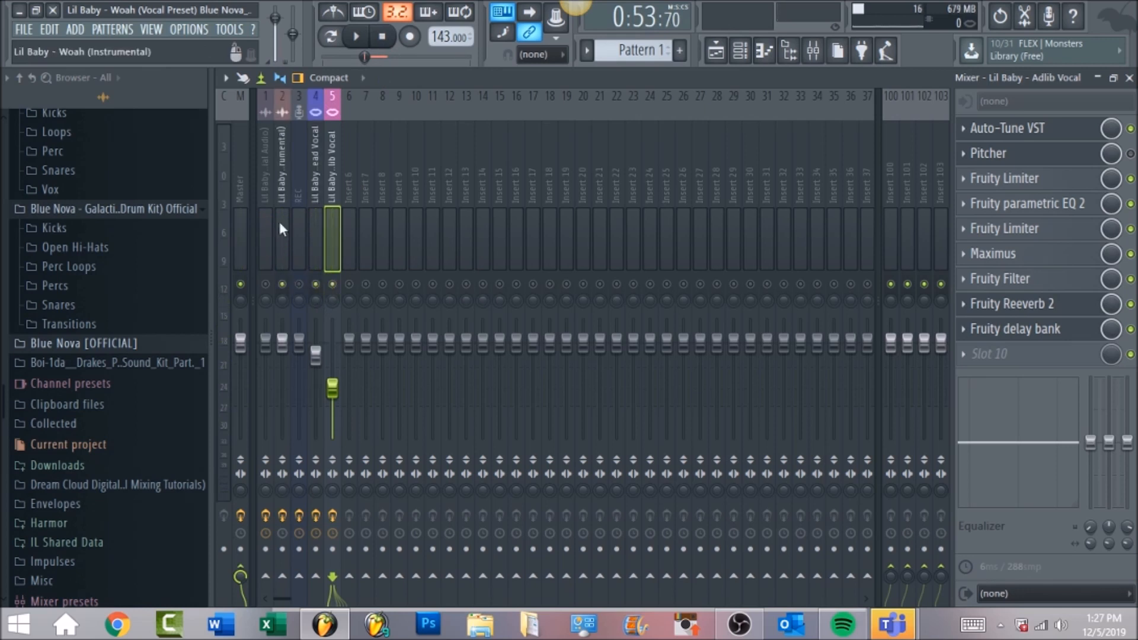
Enable Fruity Convolver on the Master track and view its equalizer curve
click(244, 169)
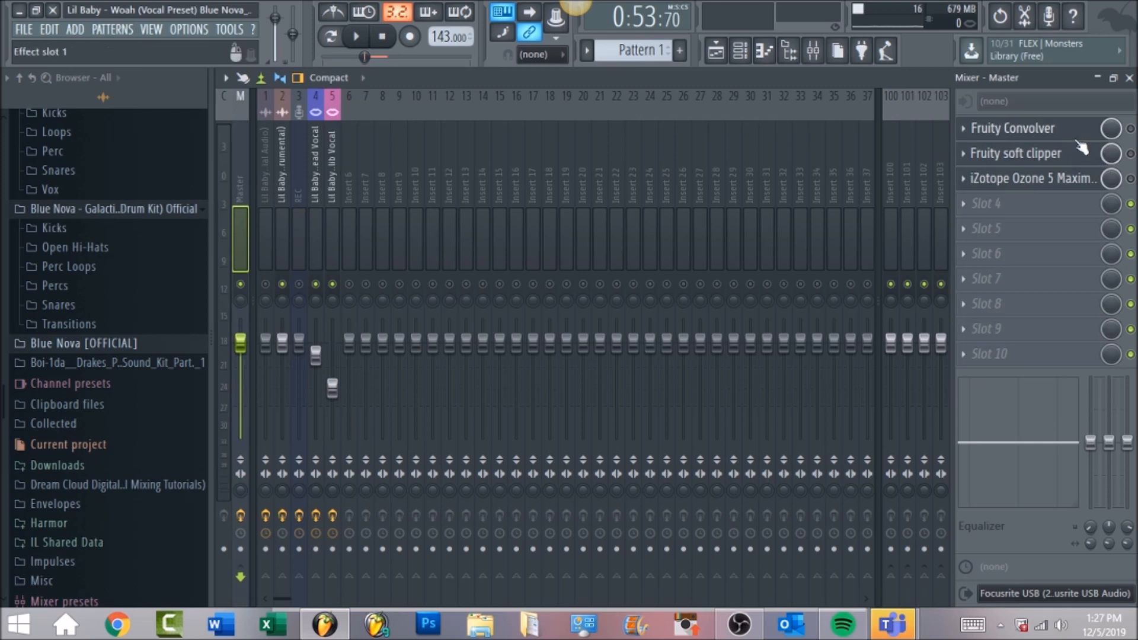
click(1130, 128)
click(1044, 128)
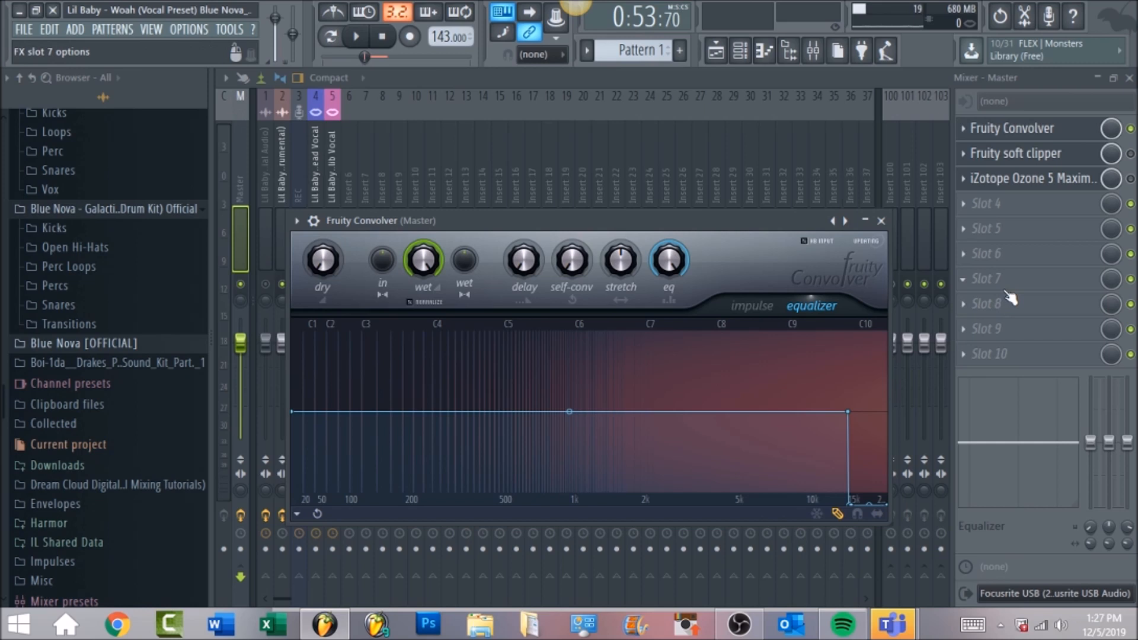
Enable iZotope Ozone 5 Maximizer on the Master track, examine its settings, and audition the full mix
click(1130, 178)
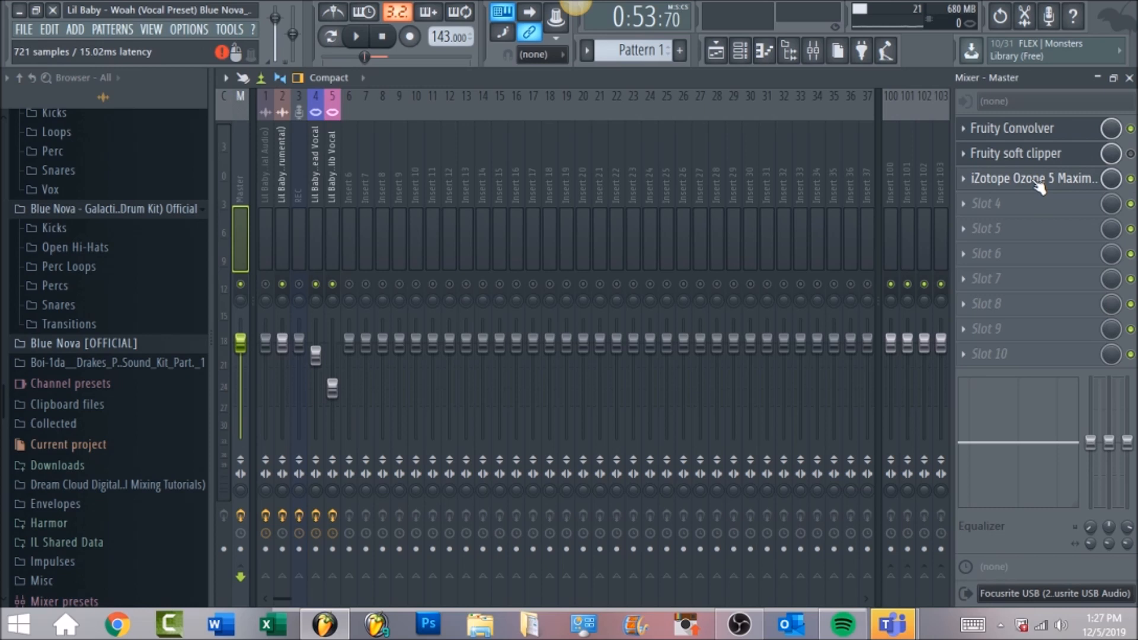
click(1038, 186)
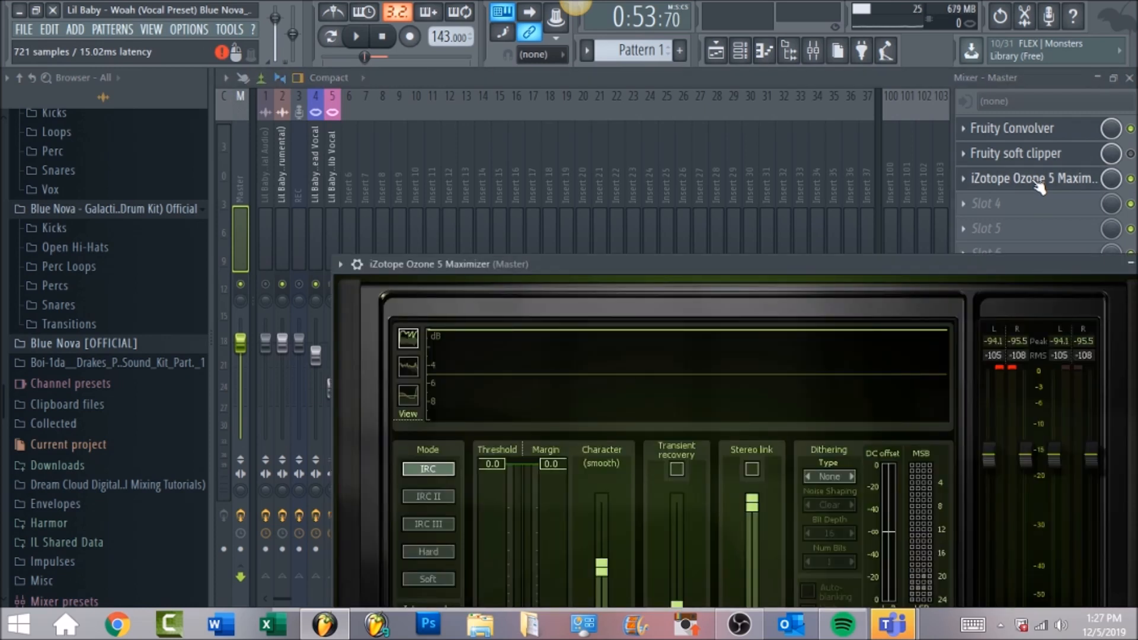
drag(837, 264, 815, 156)
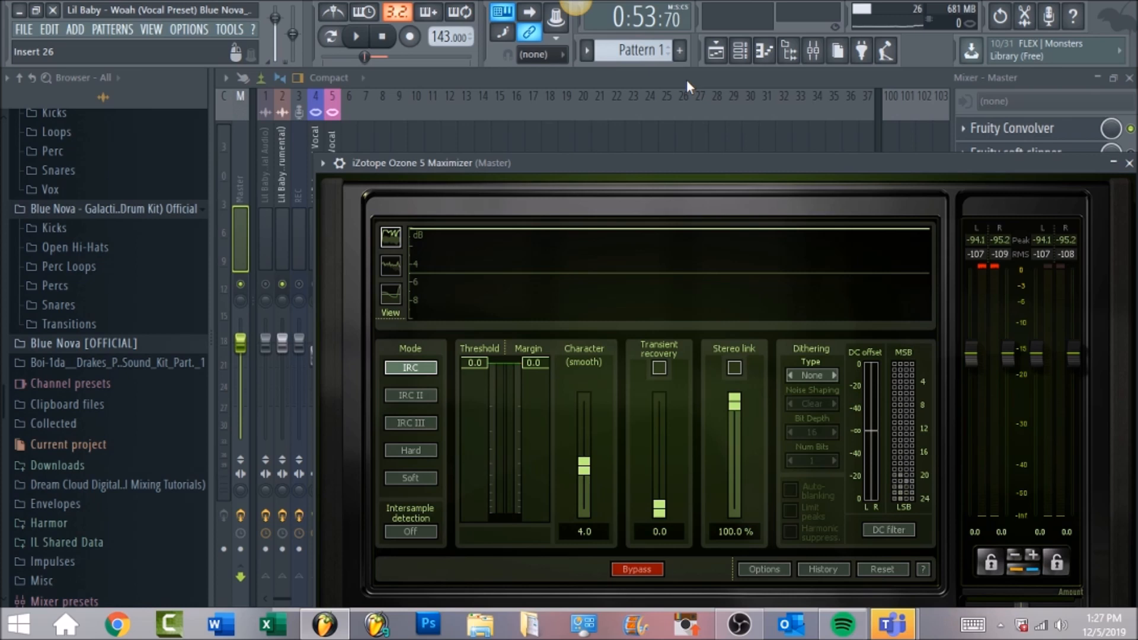
key(Escape)
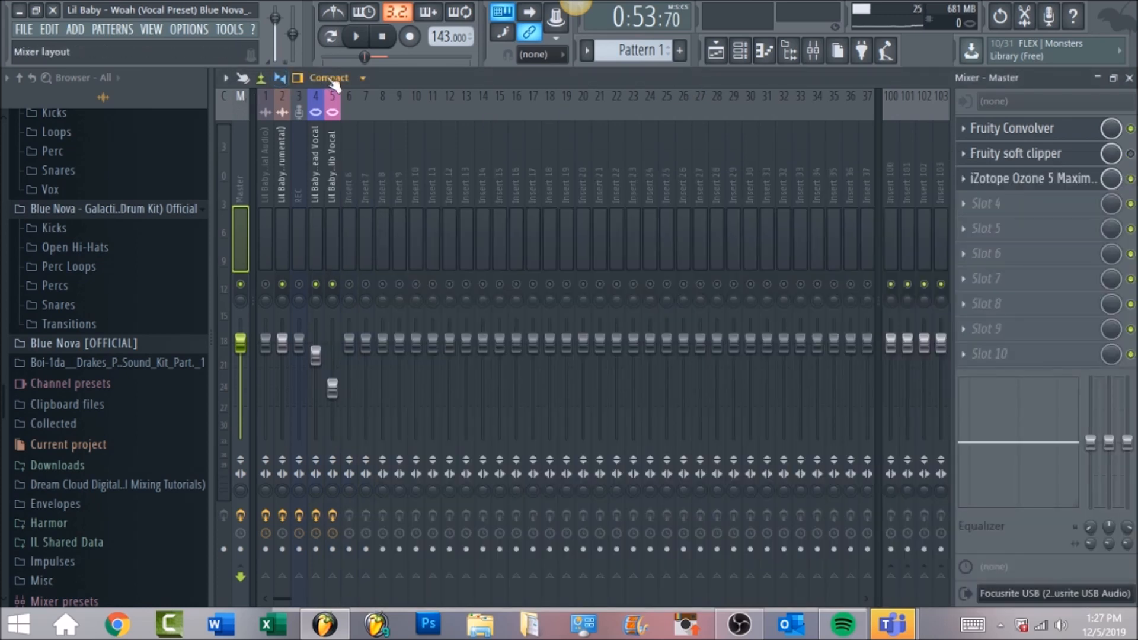
key(space)
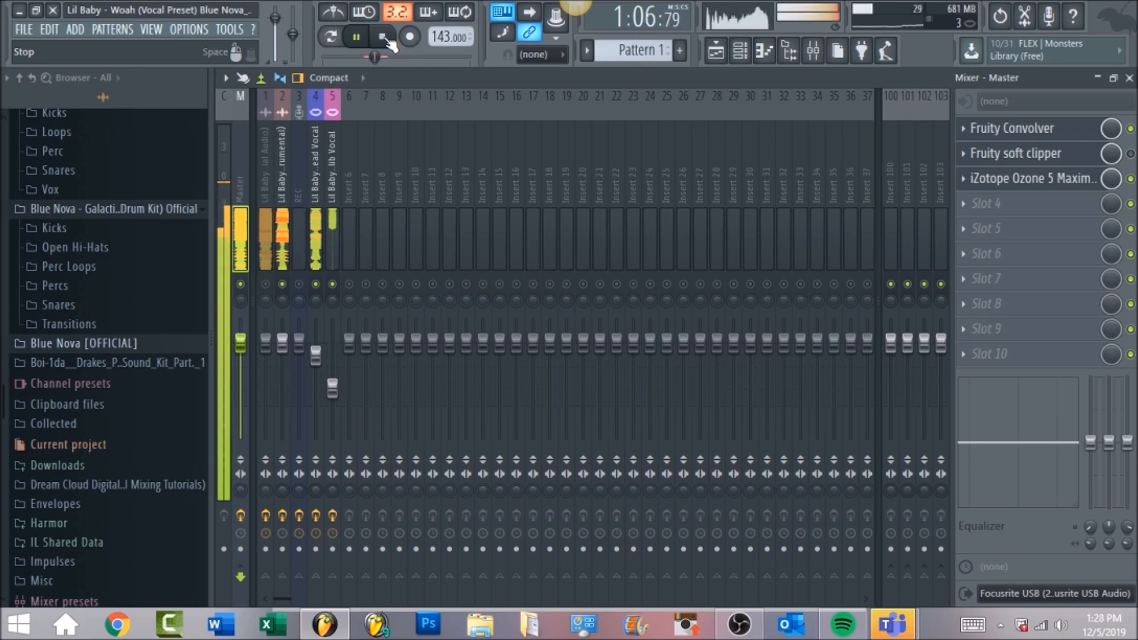
click(384, 38)
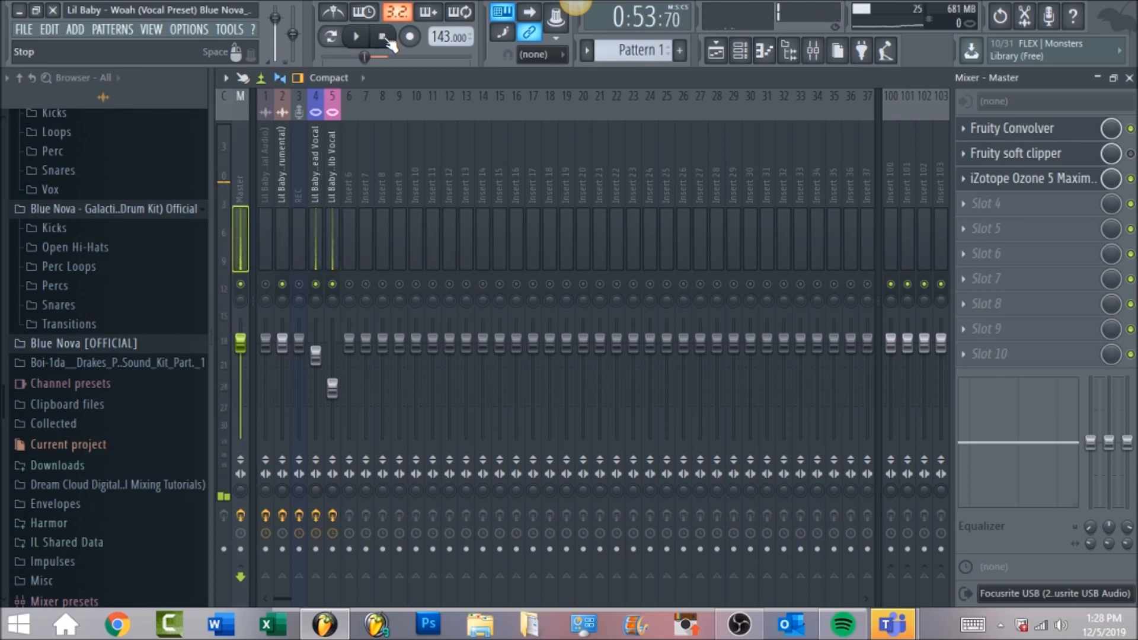